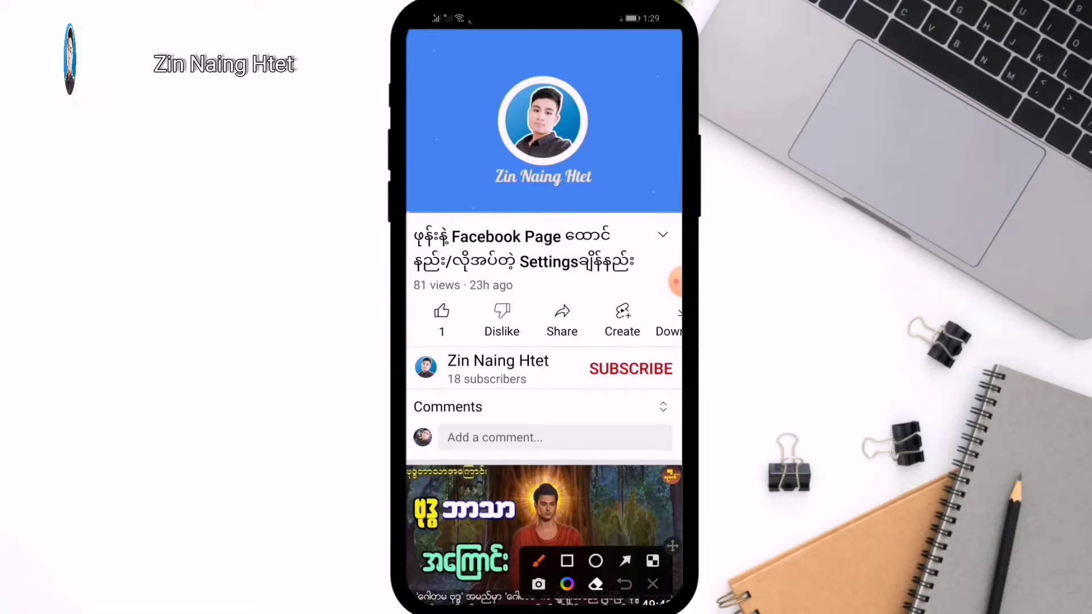
Scribble a reminder to subscribe on the YouTube video page, then subscribe to the channel.
{"action": "mouse_move", "coordinate": [610, 333]}
{"action": "left_mouse_down"}
{"action": "mouse_move", "coordinate": [677, 367]}
{"action": "mouse_move", "coordinate": [583, 391]}
{"action": "left_mouse_up"}
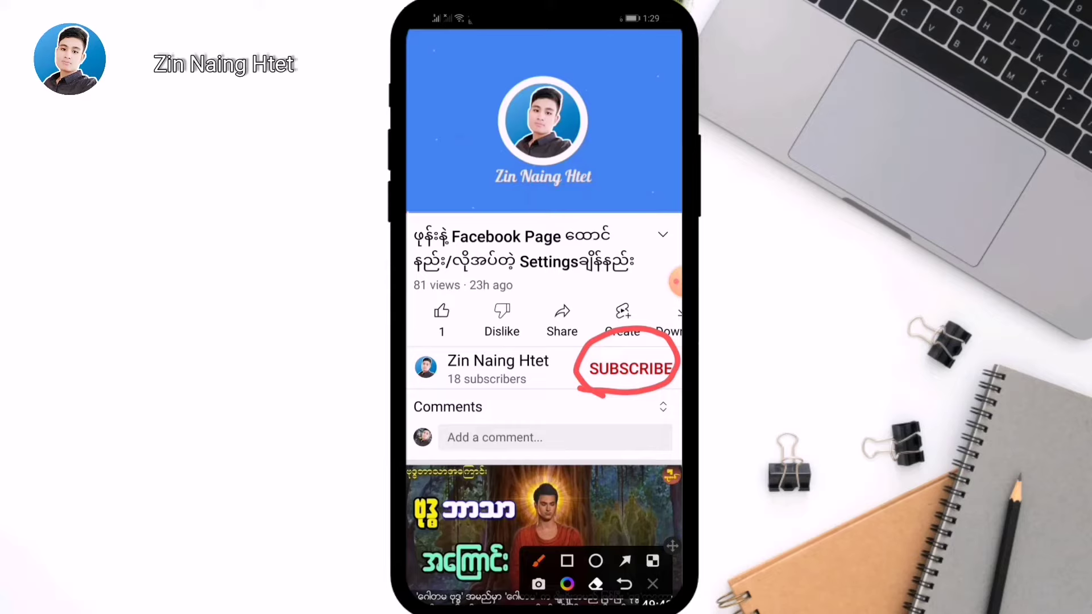
{"action": "left_click", "coordinate": [652, 584]}
{"action": "left_click", "coordinate": [630, 369]}
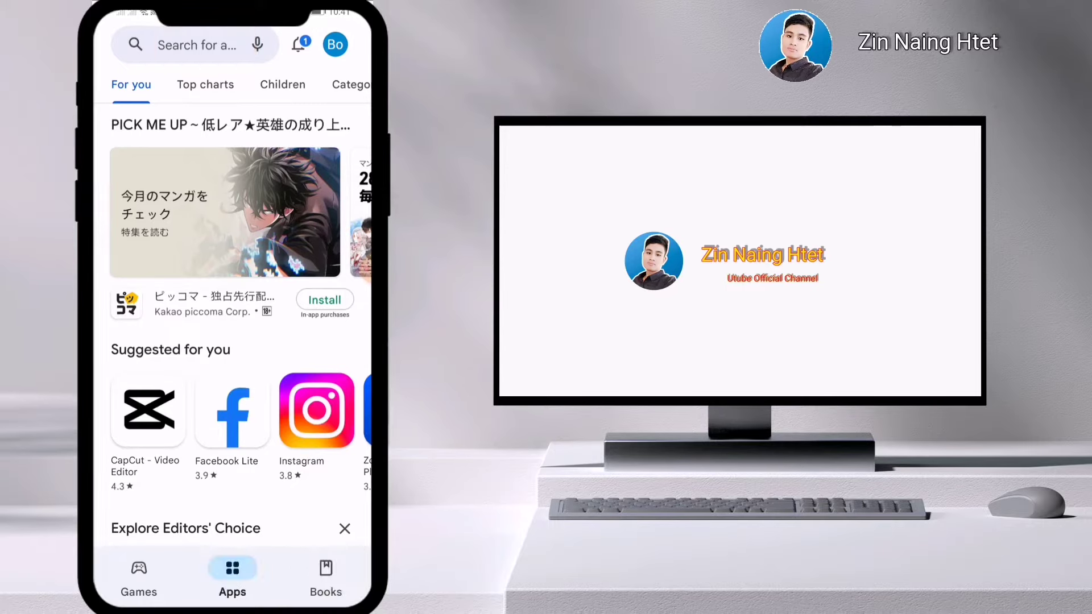
Enter 'Notisave' in the Play Store search bar and outline the typed term in red.
{"action": "left_click", "coordinate": [198, 44]}
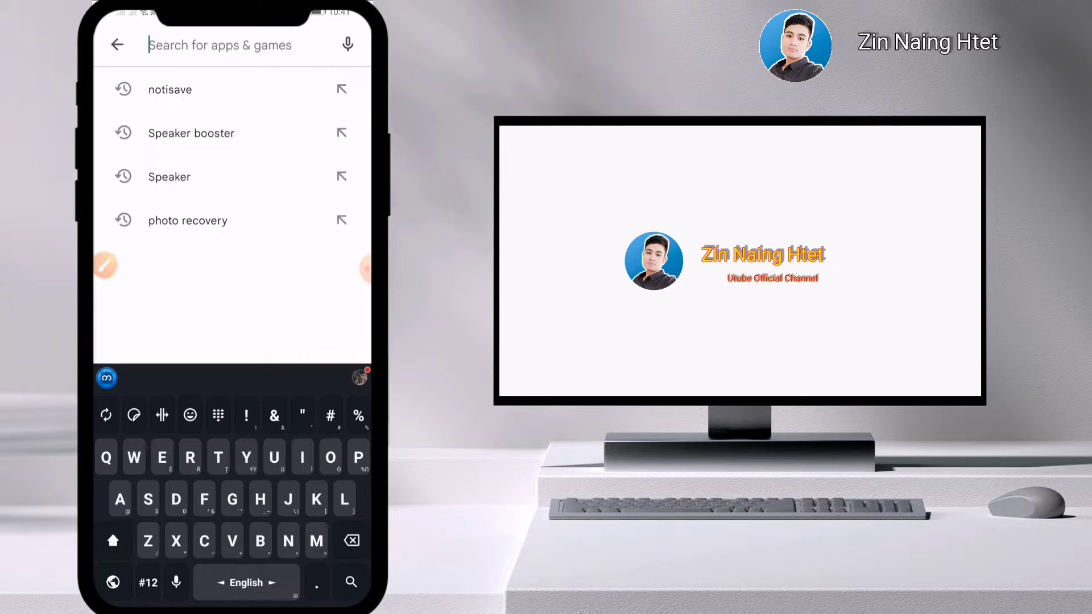
{"action": "type", "text": "Noti"}
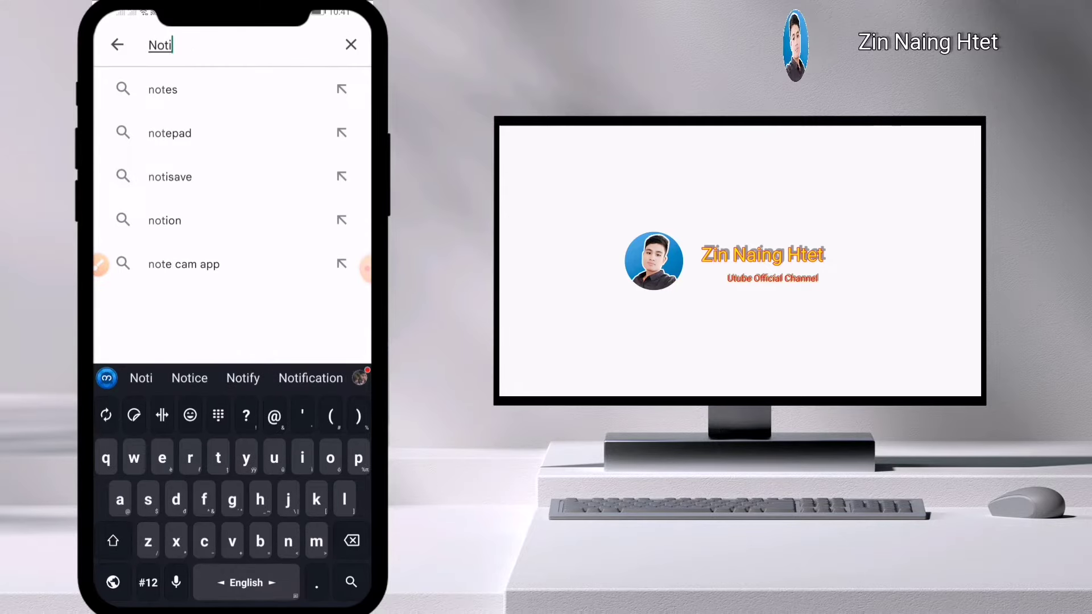
{"action": "type", "text": "s"}
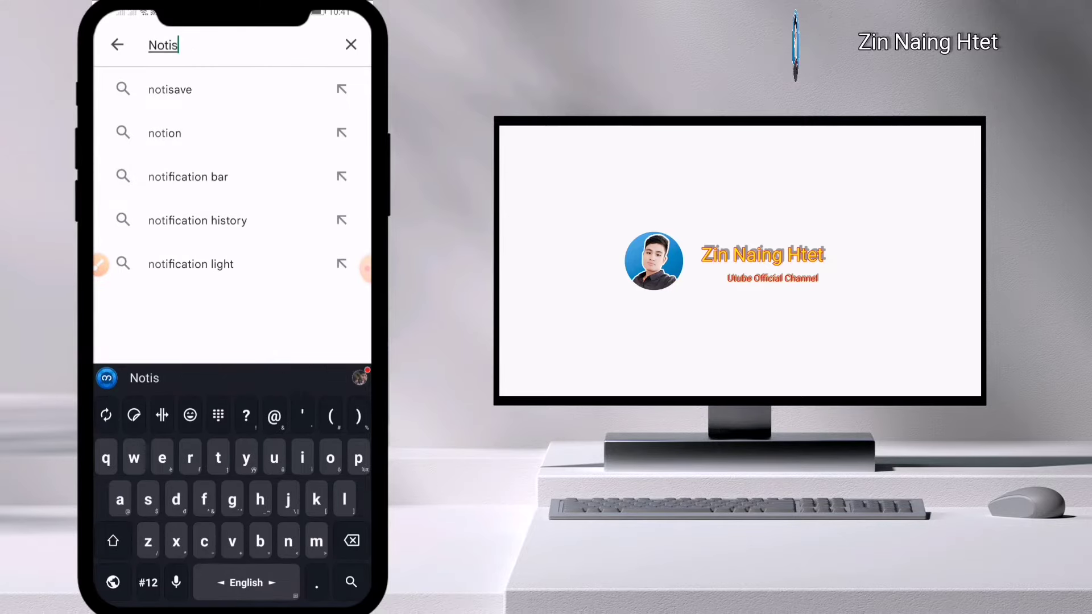
{"action": "type", "text": "ave"}
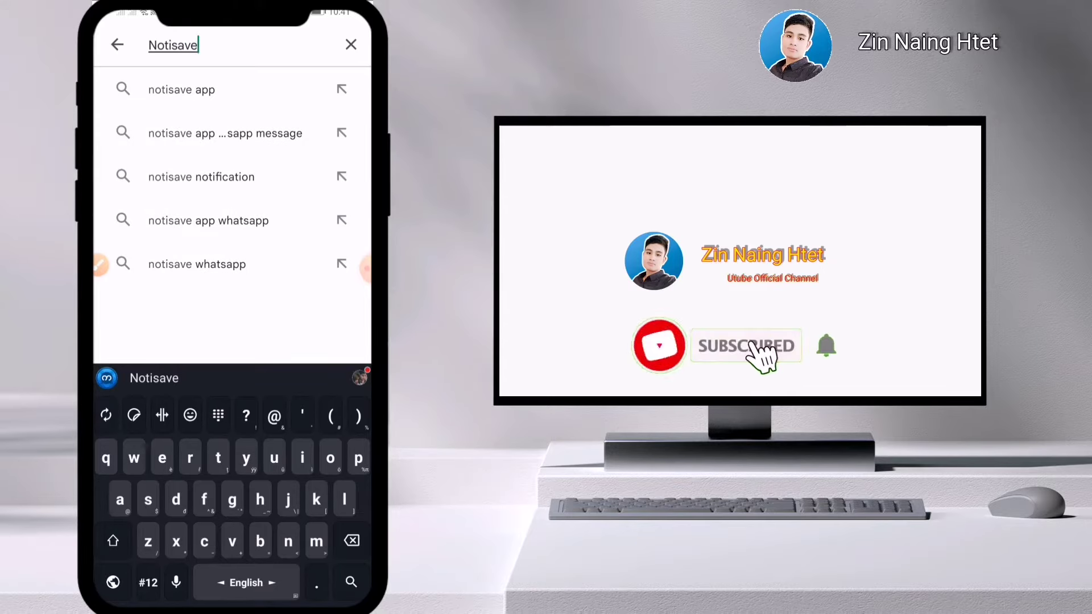
{"action": "left_click", "coordinate": [100, 264]}
{"action": "left_click", "coordinate": [257, 562]}
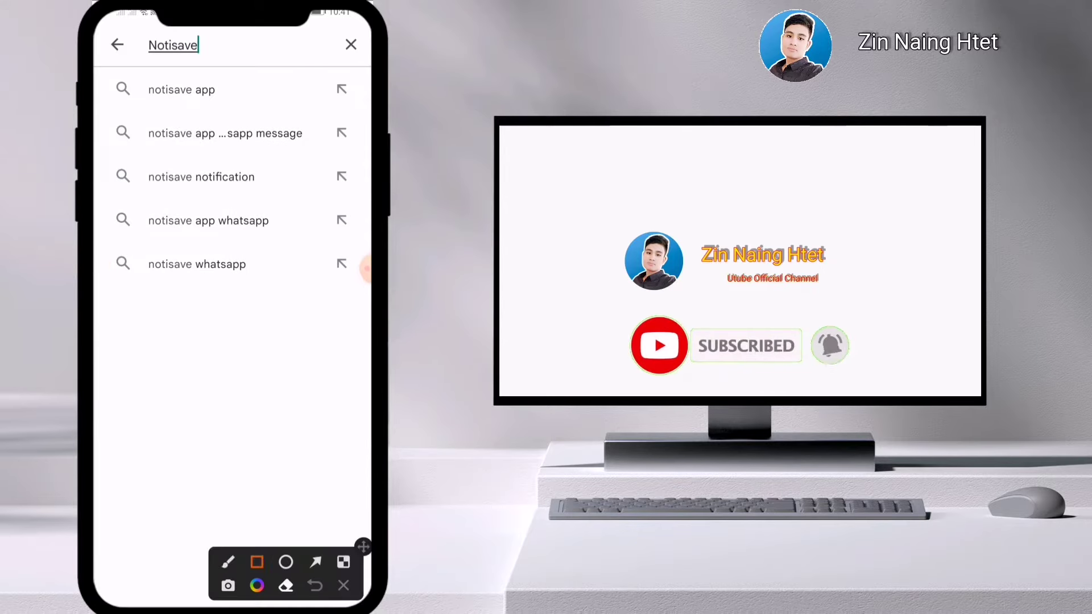
{"action": "left_click_drag", "start_coordinate": [141, 42], "coordinate": [225, 69]}
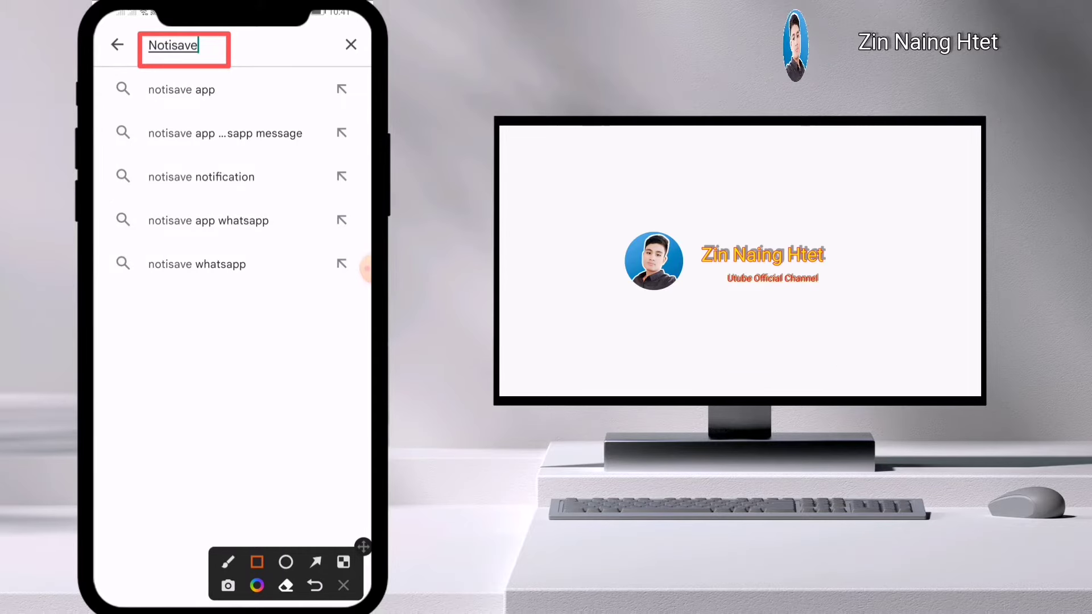
{"action": "left_click", "coordinate": [344, 585]}
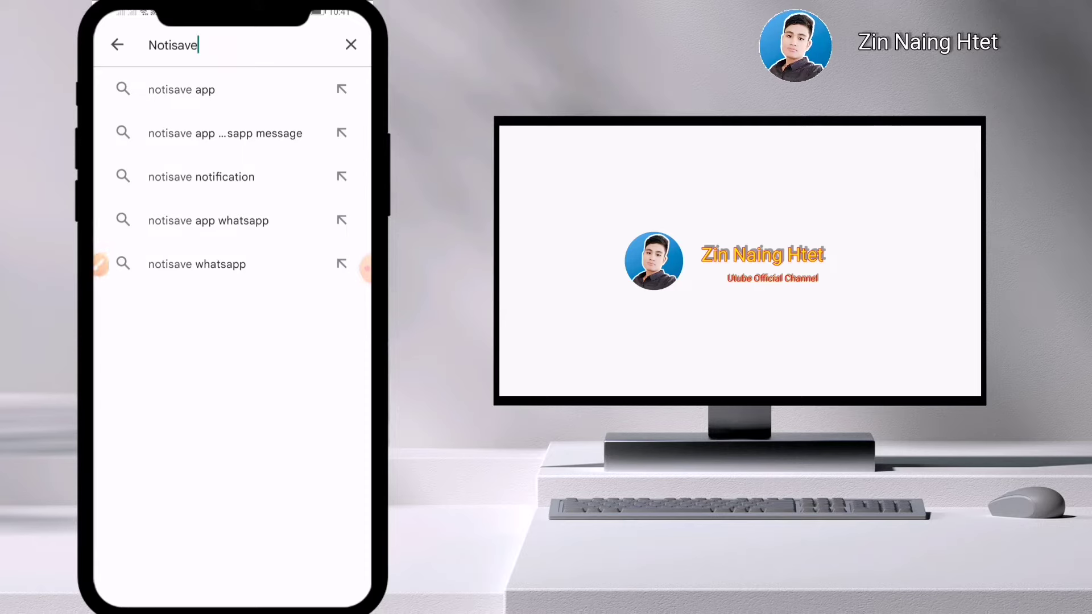
Outline the 'notisave app' suggestion in red and search for it.
{"action": "left_click", "coordinate": [99, 265]}
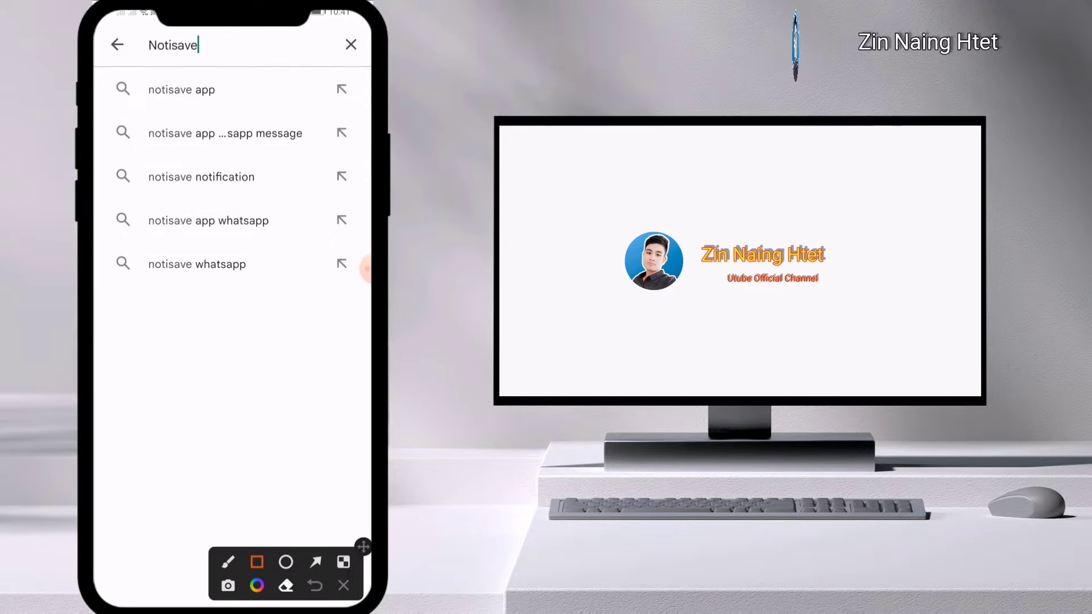
{"action": "mouse_move", "coordinate": [142, 76]}
{"action": "left_mouse_down"}
{"action": "mouse_move", "coordinate": [170, 116]}
{"action": "mouse_move", "coordinate": [236, 106]}
{"action": "left_mouse_up"}
{"action": "left_click", "coordinate": [344, 585]}
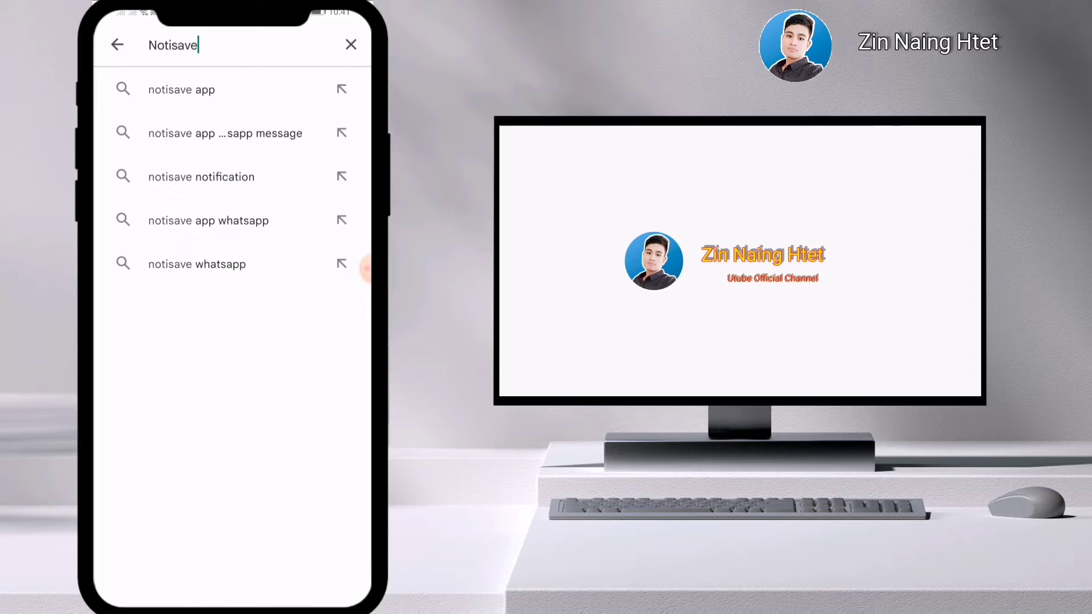
{"action": "left_click", "coordinate": [181, 90]}
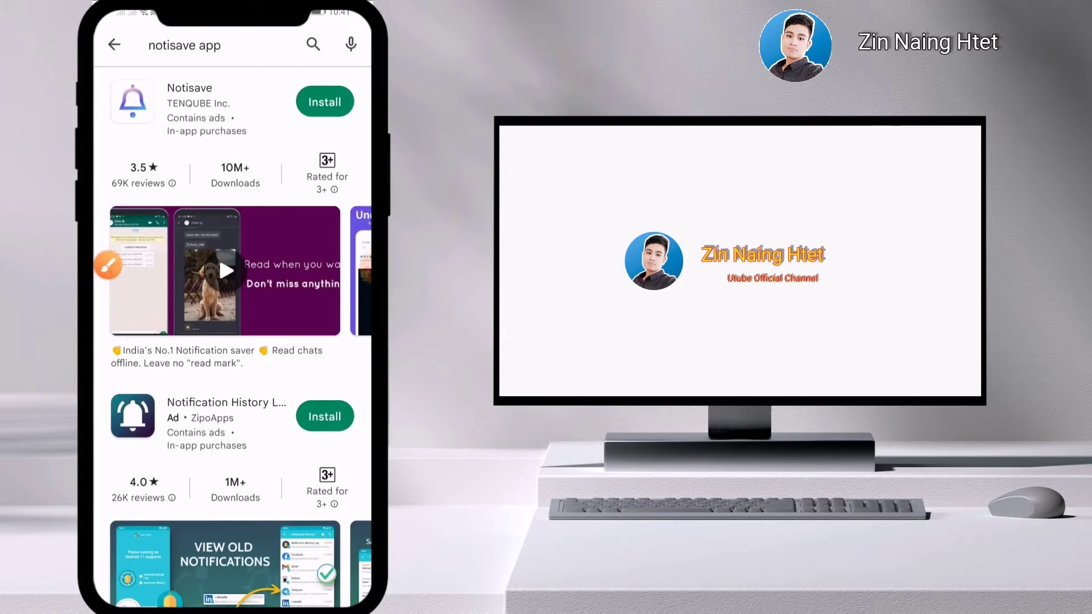
Outline the Notisave listing and its 10M+ Downloads figure in red.
{"action": "left_click", "coordinate": [99, 265]}
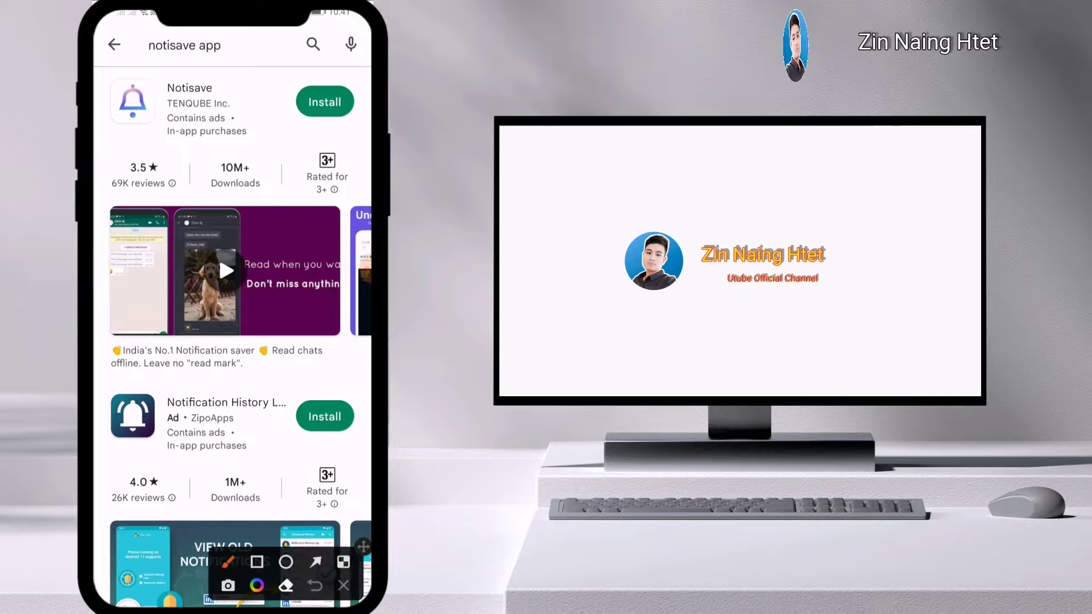
{"action": "mouse_move", "coordinate": [106, 71]}
{"action": "left_mouse_down"}
{"action": "mouse_move", "coordinate": [122, 139]}
{"action": "mouse_move", "coordinate": [361, 149]}
{"action": "left_mouse_up"}
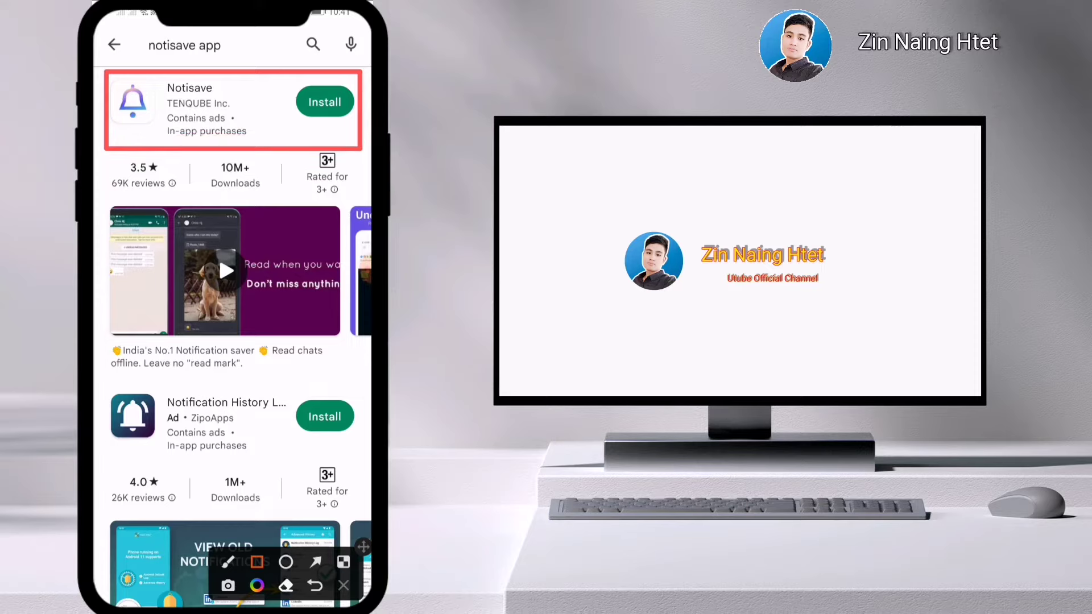
{"action": "mouse_move", "coordinate": [200, 150]}
{"action": "left_mouse_down"}
{"action": "mouse_move", "coordinate": [208, 196]}
{"action": "mouse_move", "coordinate": [278, 202]}
{"action": "left_mouse_up"}
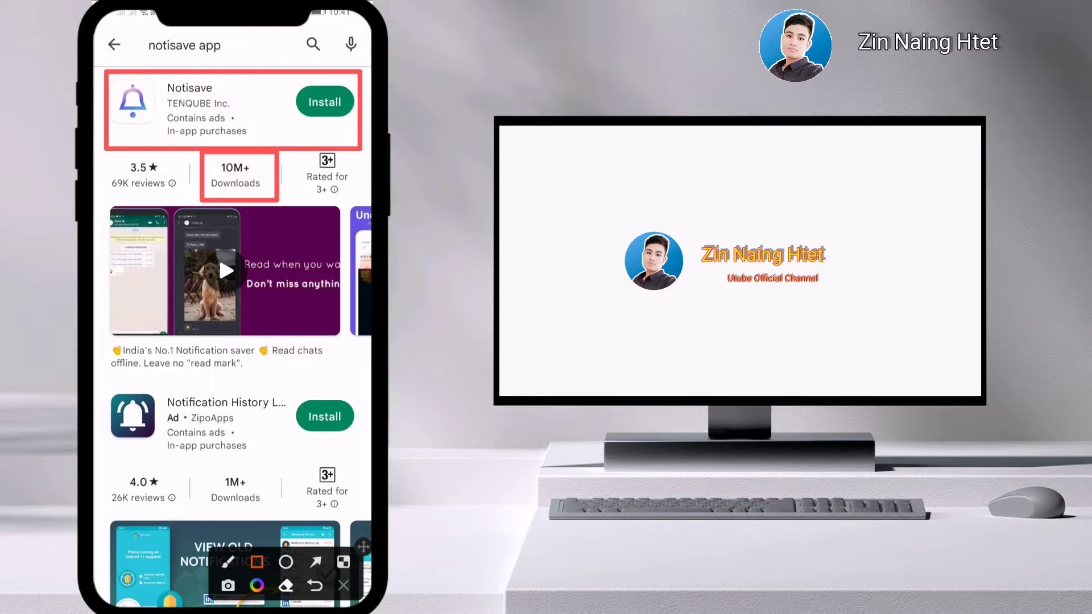
{"action": "left_click", "coordinate": [344, 585]}
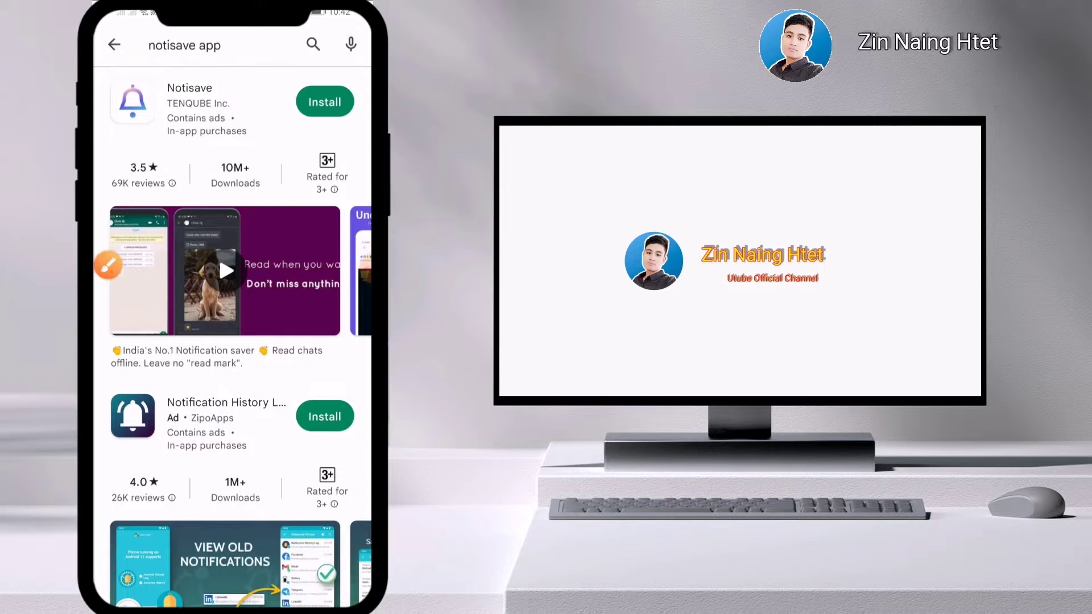
Mark the Install button in red and install Notisave.
{"action": "left_click", "coordinate": [107, 264]}
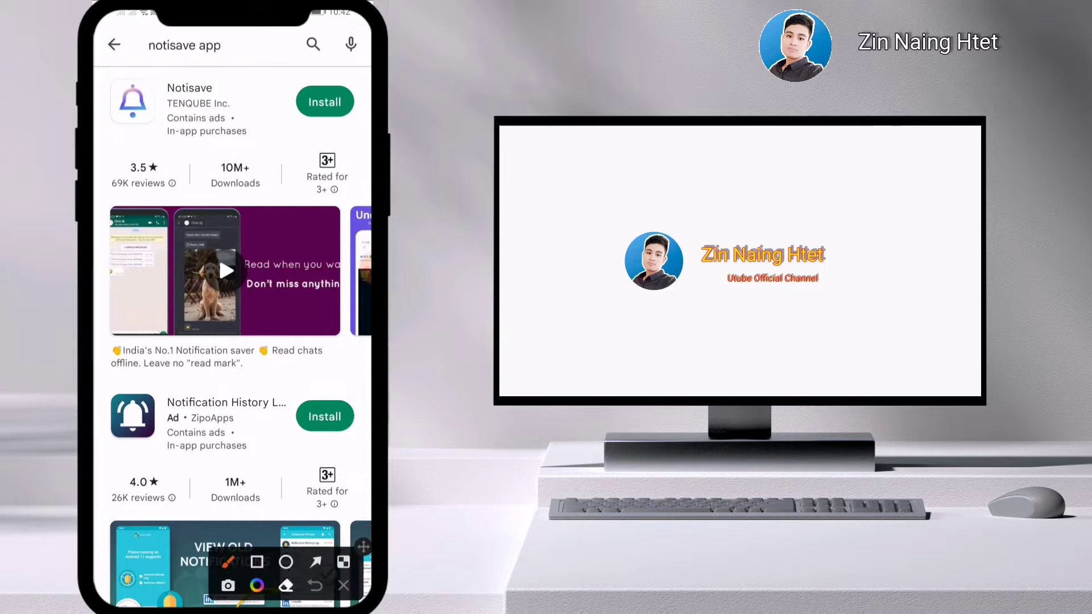
{"action": "mouse_move", "coordinate": [289, 81]}
{"action": "left_mouse_down"}
{"action": "mouse_move", "coordinate": [318, 133]}
{"action": "mouse_move", "coordinate": [362, 125]}
{"action": "left_mouse_up"}
{"action": "left_click", "coordinate": [343, 585]}
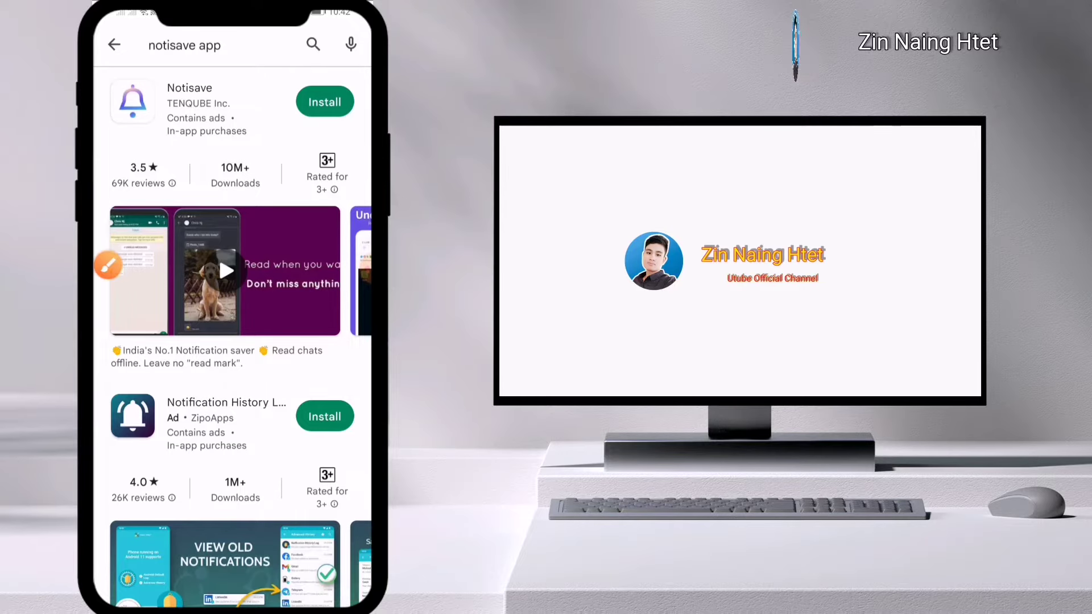
{"action": "left_click", "coordinate": [324, 101]}
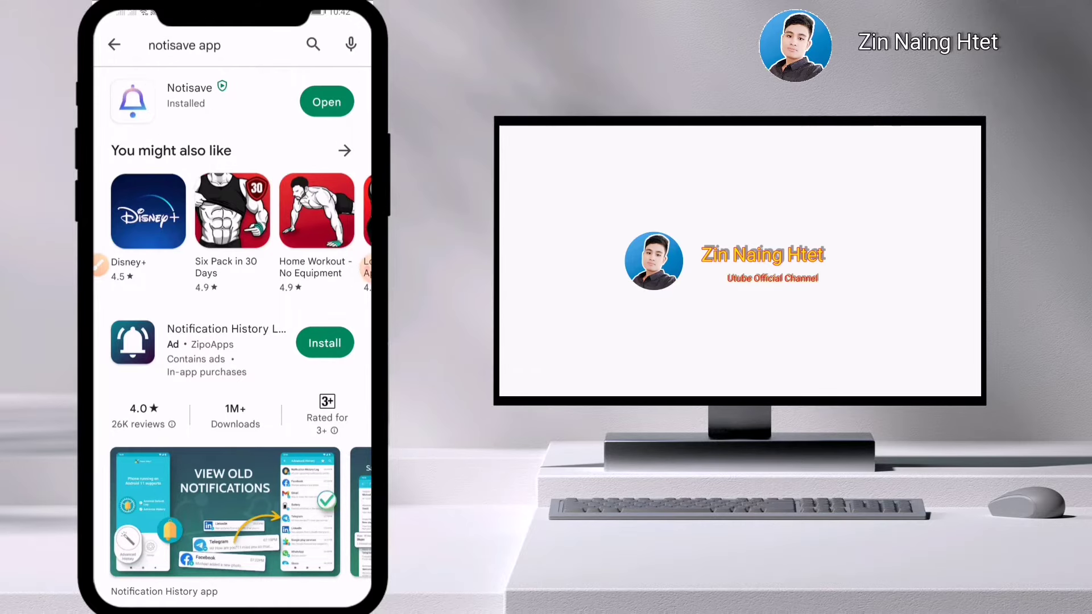
Return to the home screen and move the Notisave icon onto the next home page.
{"action": "left_click_drag", "start_coordinate": [232, 603], "coordinate": [232, 398]}
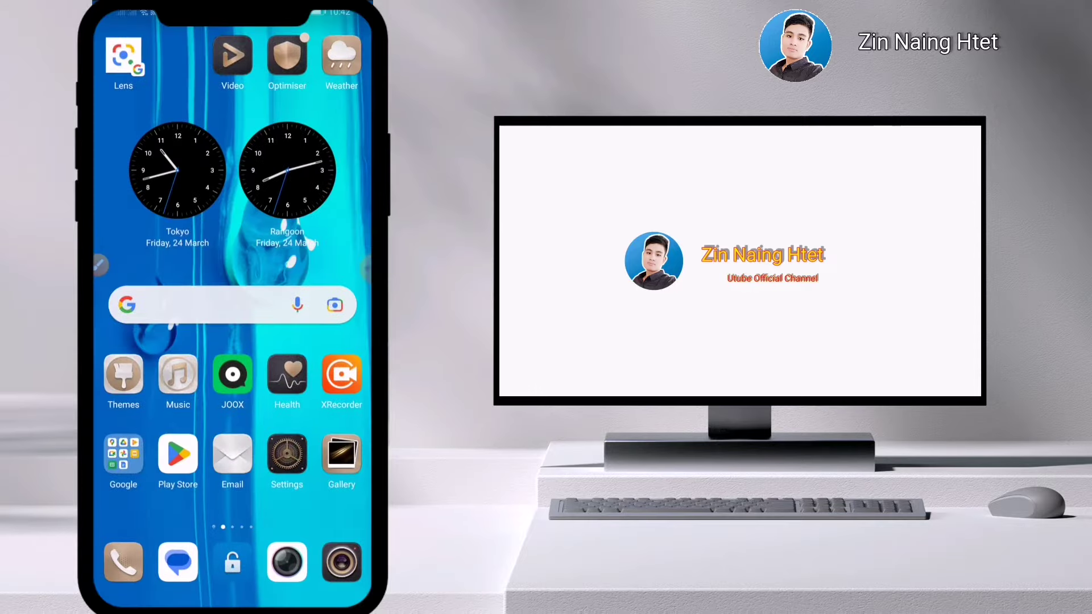
{"action": "left_click_drag", "start_coordinate": [329, 319], "coordinate": [131, 318]}
{"action": "mouse_move", "coordinate": [287, 293]}
{"action": "left_mouse_down"}
{"action": "mouse_move", "coordinate": [357, 330]}
{"action": "mouse_move", "coordinate": [232, 294]}
{"action": "left_mouse_up"}
Launch Notisave from its home-screen icon.
{"action": "left_click", "coordinate": [108, 264]}
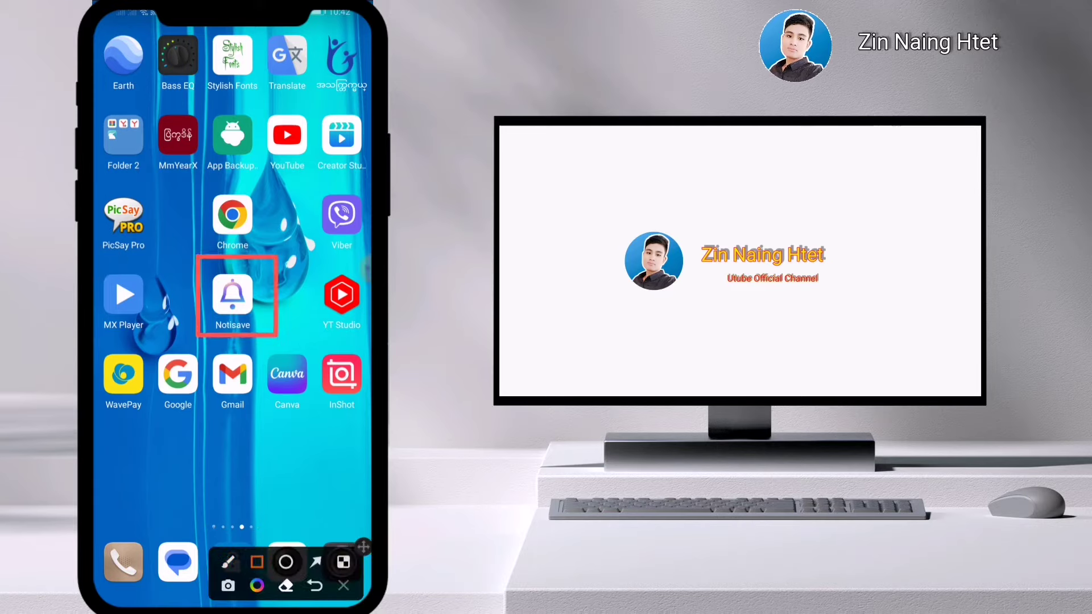
{"action": "left_click", "coordinate": [344, 585]}
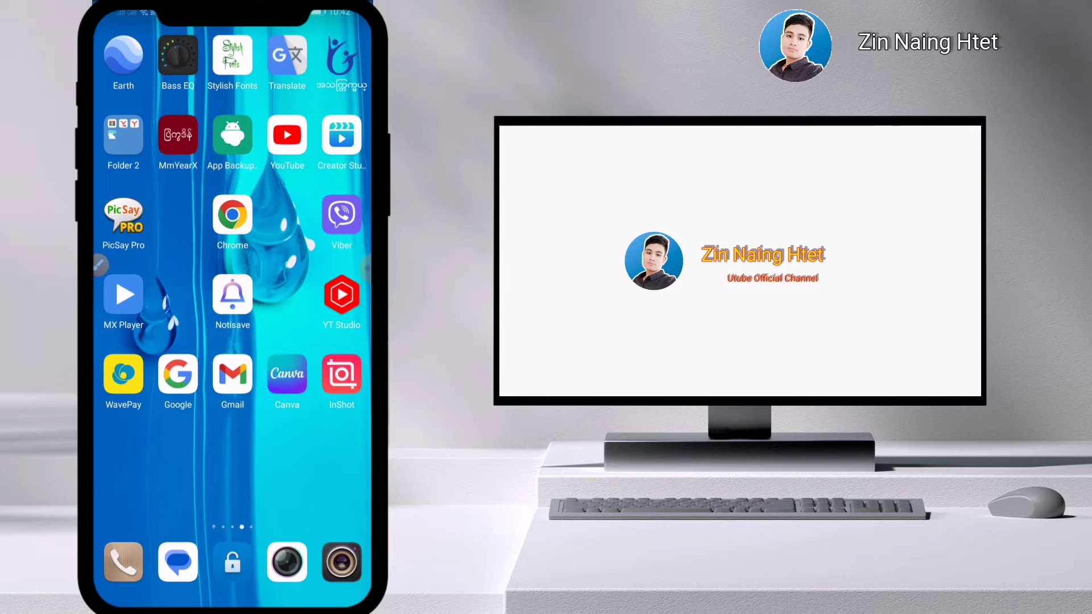
{"action": "left_click", "coordinate": [109, 264]}
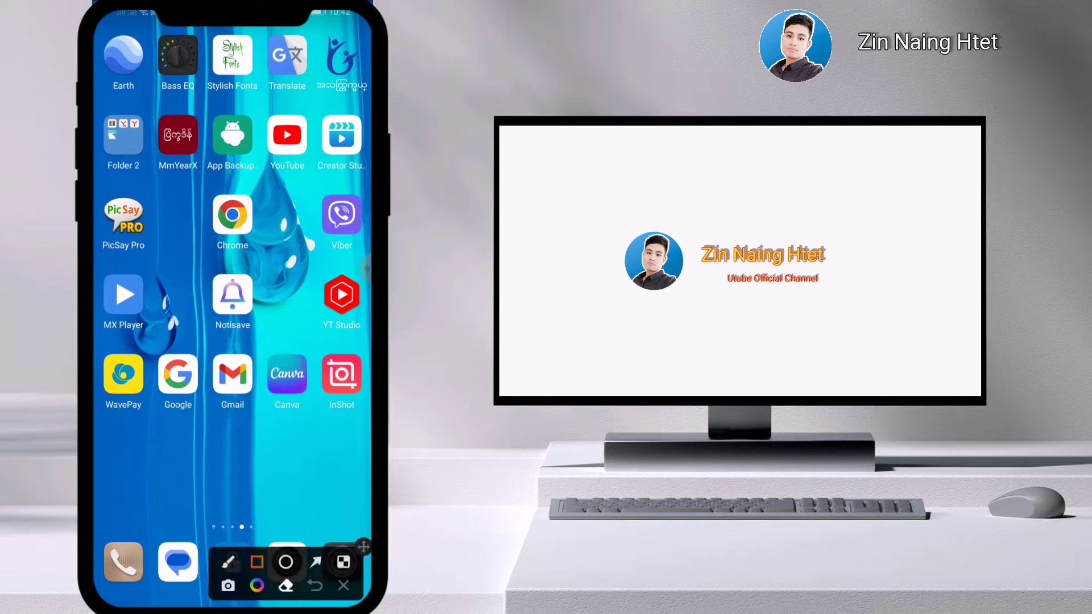
{"action": "left_click", "coordinate": [343, 586]}
{"action": "left_click", "coordinate": [232, 294]}
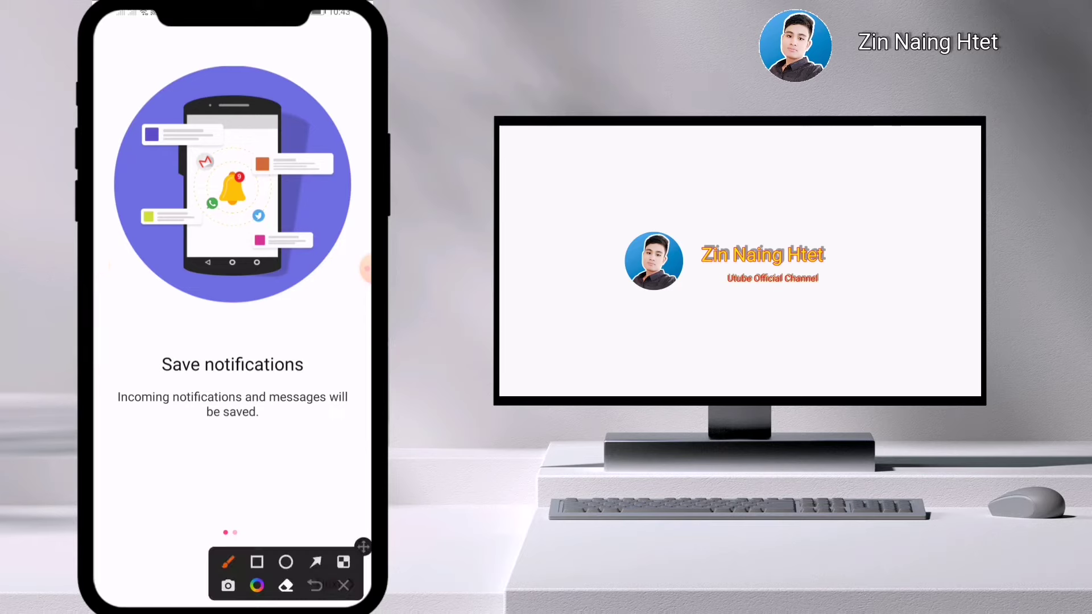
Outline the 'Save notifications' heading on the welcome screen in red.
{"action": "left_click_drag", "start_coordinate": [363, 546], "coordinate": [360, 154]}
{"action": "left_click", "coordinate": [254, 169]}
{"action": "mouse_move", "coordinate": [153, 353]}
{"action": "left_mouse_down"}
{"action": "mouse_move", "coordinate": [164, 389]}
{"action": "mouse_move", "coordinate": [321, 389]}
{"action": "left_mouse_up"}
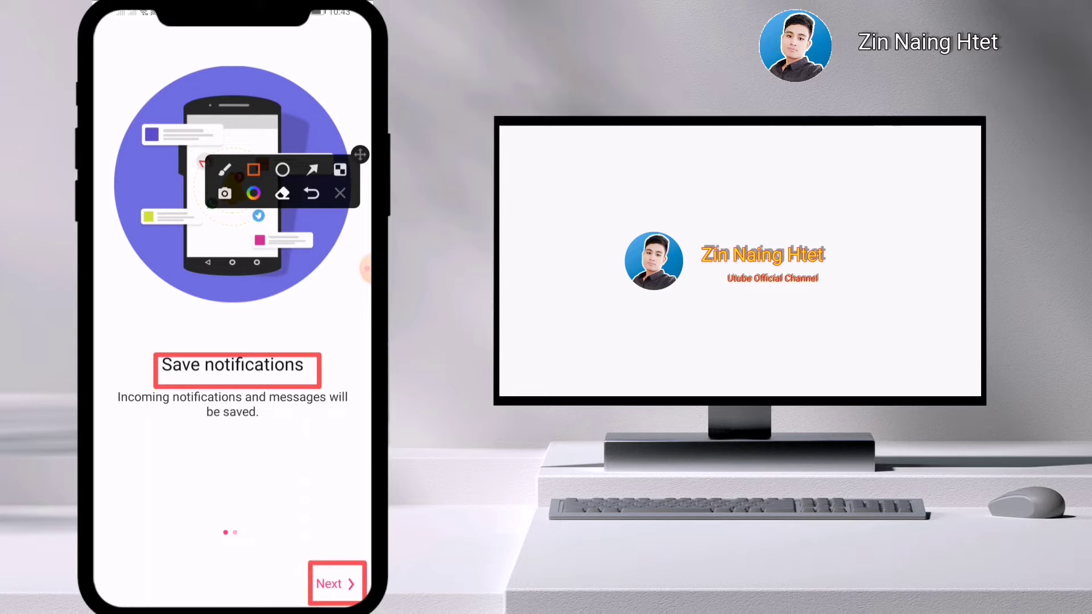
{"action": "left_click", "coordinate": [340, 194]}
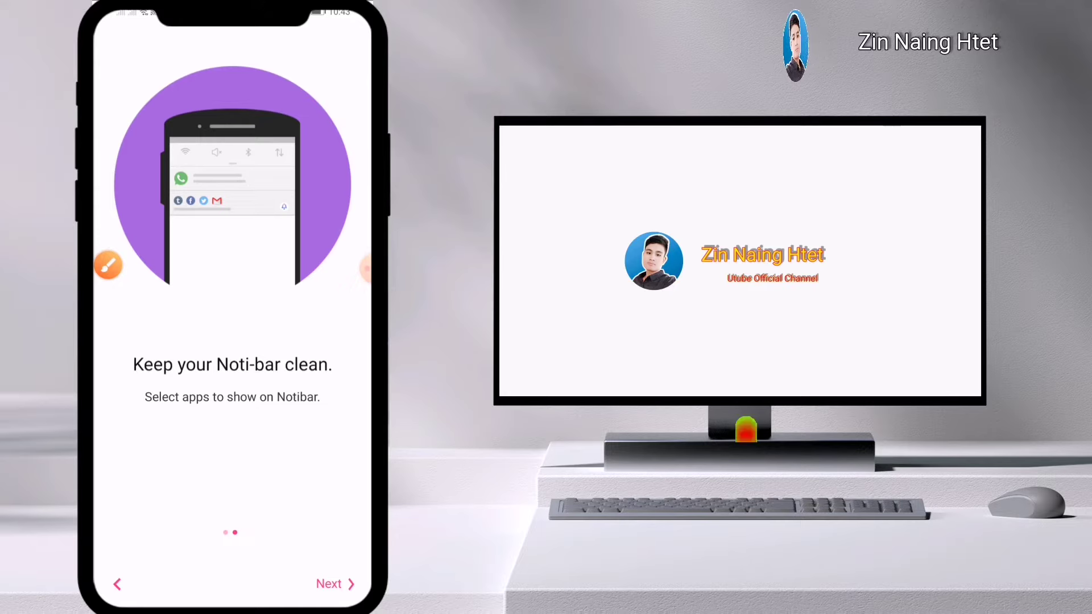
Draw a red arrow down the welcome screen, then advance to the notification access request.
{"action": "left_click", "coordinate": [108, 265]}
{"action": "left_click_drag", "start_coordinate": [363, 546], "coordinate": [352, 302]}
{"action": "left_click", "coordinate": [305, 318]}
{"action": "left_click_drag", "start_coordinate": [226, 428], "coordinate": [319, 556]}
{"action": "left_click", "coordinate": [333, 341]}
{"action": "left_click", "coordinate": [334, 583]}
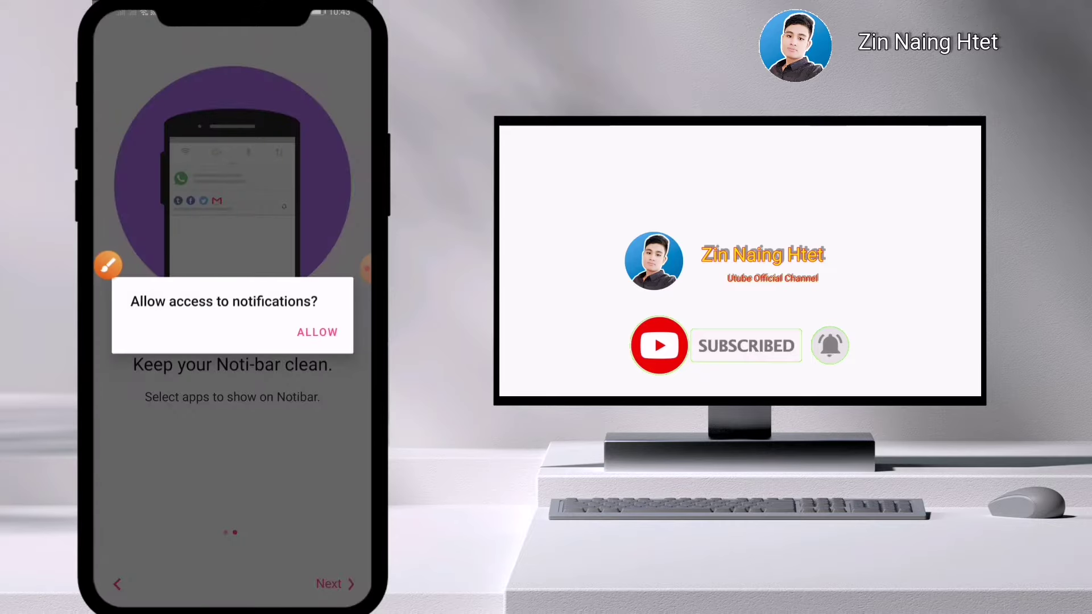
Outline the ALLOW button in red and accept the notification access request.
{"action": "left_click", "coordinate": [108, 265]}
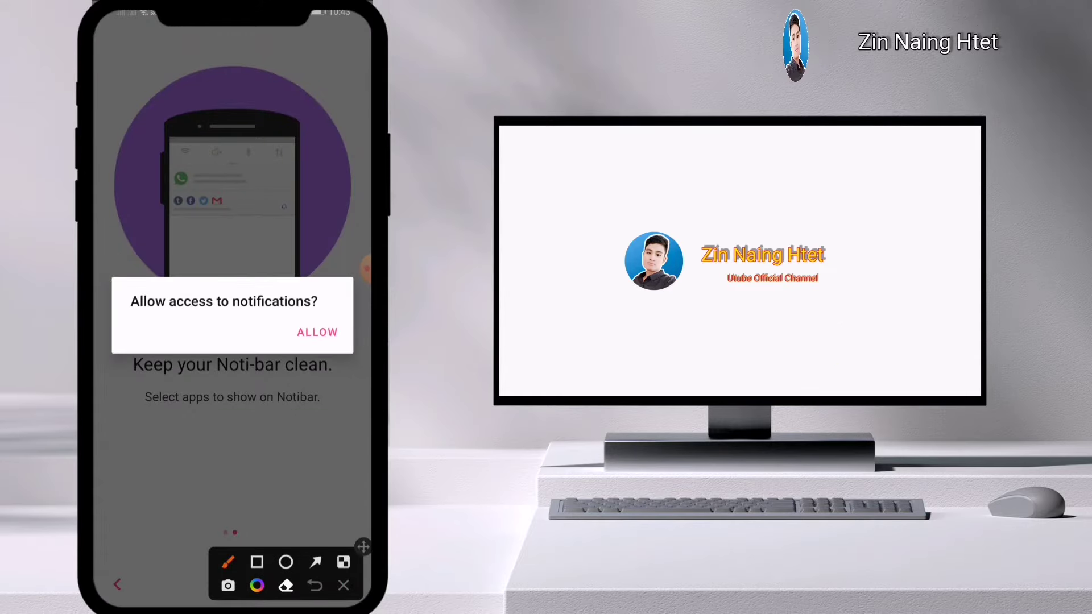
{"action": "left_click", "coordinate": [256, 562]}
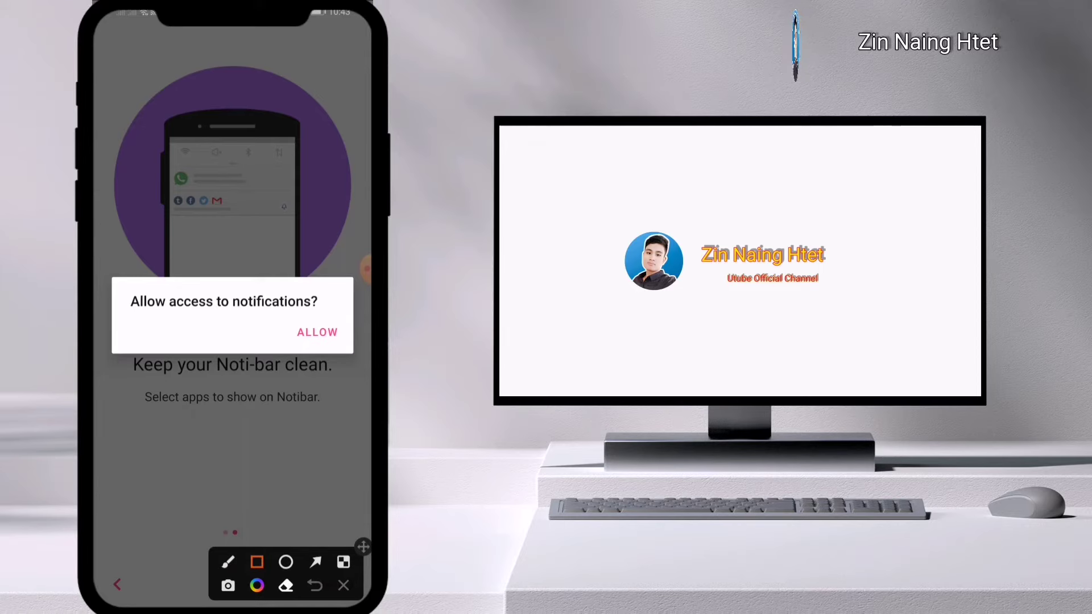
{"action": "mouse_move", "coordinate": [288, 312]}
{"action": "left_mouse_down"}
{"action": "mouse_move", "coordinate": [319, 352]}
{"action": "mouse_move", "coordinate": [348, 351]}
{"action": "left_mouse_up"}
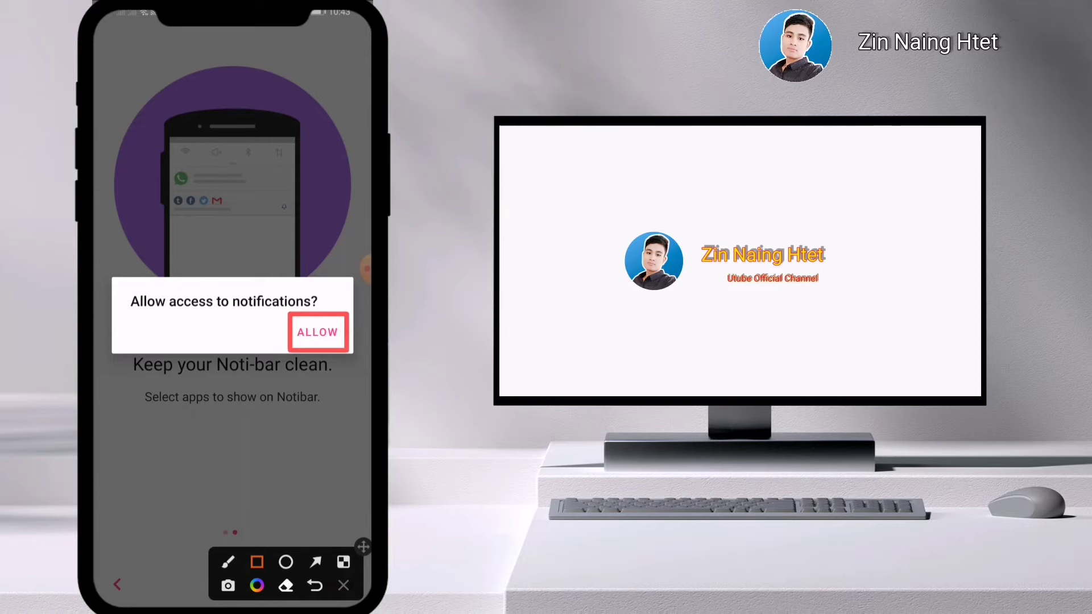
{"action": "left_click", "coordinate": [343, 585]}
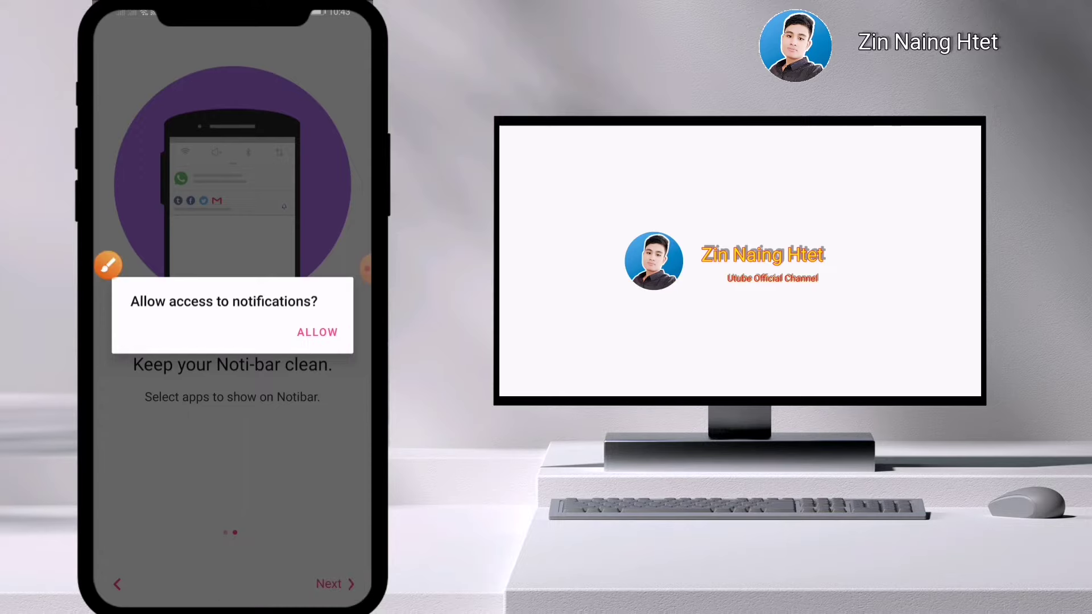
Accept the notification access request and outline the guide's button in red.
{"action": "left_click", "coordinate": [317, 332]}
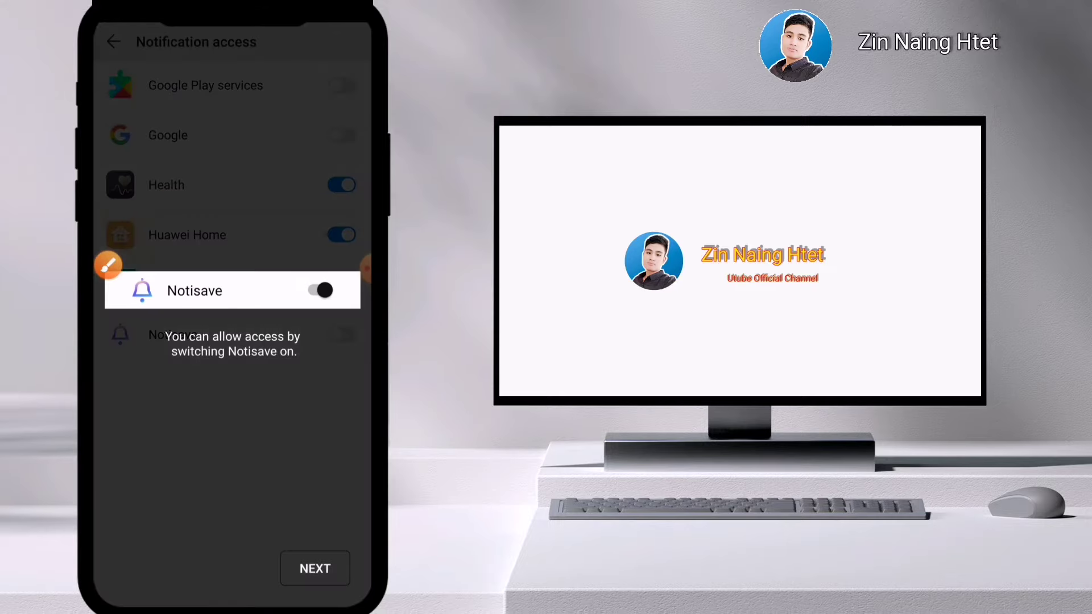
{"action": "left_click", "coordinate": [108, 264]}
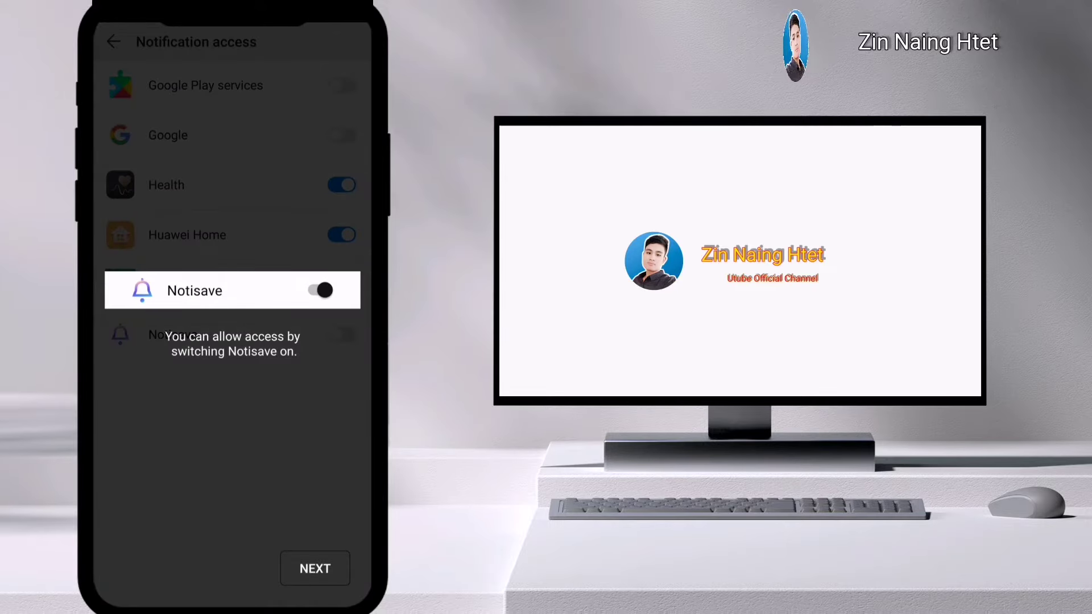
{"action": "left_click", "coordinate": [256, 562]}
{"action": "left_click_drag", "start_coordinate": [290, 273], "coordinate": [341, 312]}
{"action": "left_click", "coordinate": [343, 585]}
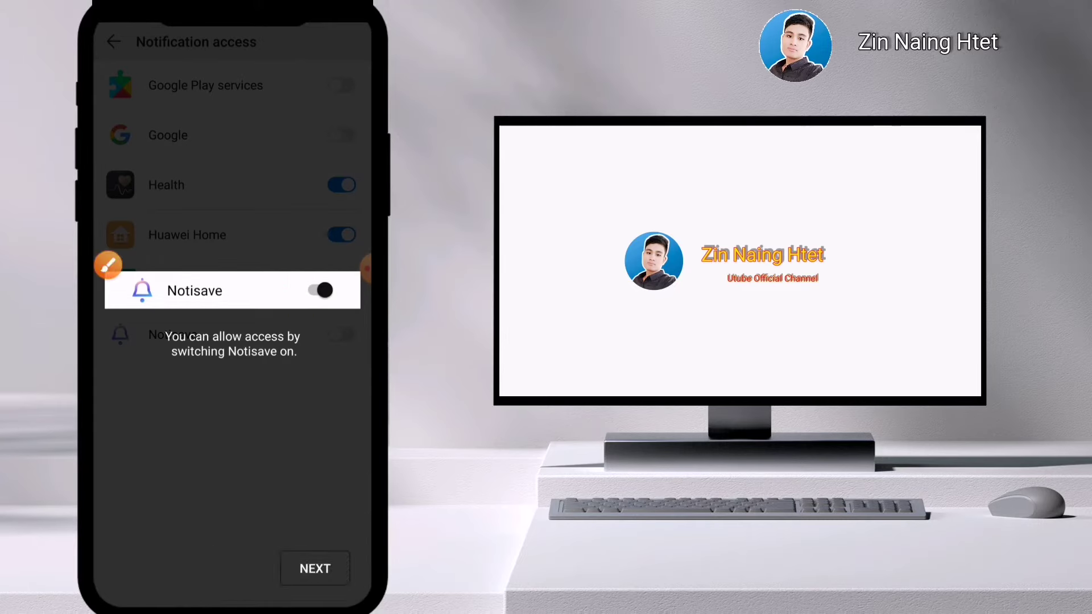
Draw a red arrow, then dismiss the Notisave guide covering the access list.
{"action": "left_click", "coordinate": [108, 264]}
{"action": "left_click_drag", "start_coordinate": [363, 546], "coordinate": [342, 210]}
{"action": "left_click", "coordinate": [295, 225]}
{"action": "left_click_drag", "start_coordinate": [218, 392], "coordinate": [292, 536]}
{"action": "left_click", "coordinate": [323, 249]}
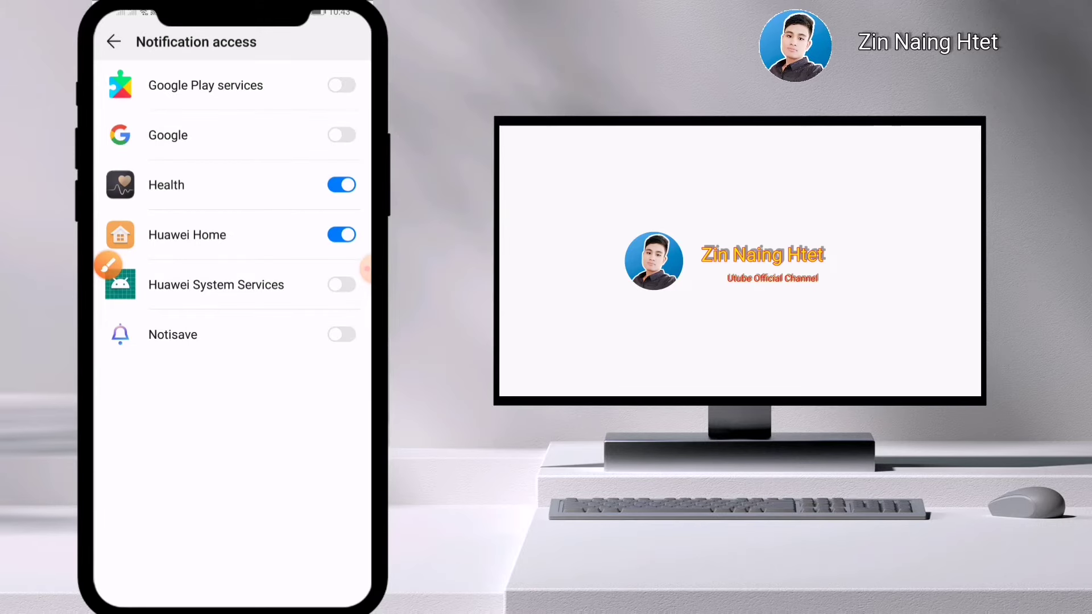
Mark Notisave's still-off entry in the Notification access list in red.
{"action": "left_click", "coordinate": [108, 265]}
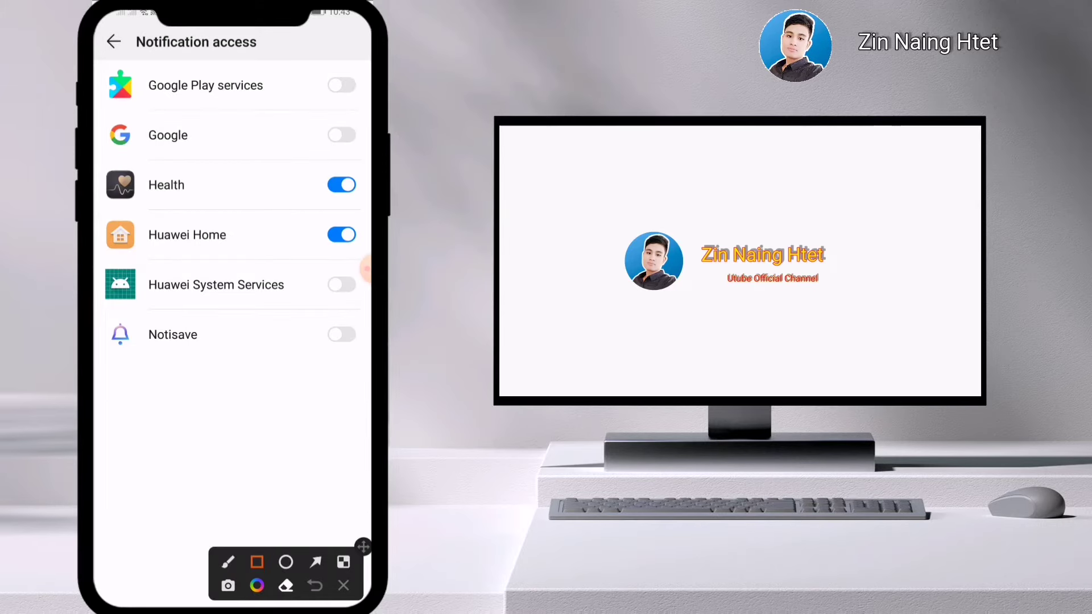
{"action": "left_click_drag", "start_coordinate": [123, 362], "coordinate": [365, 362]}
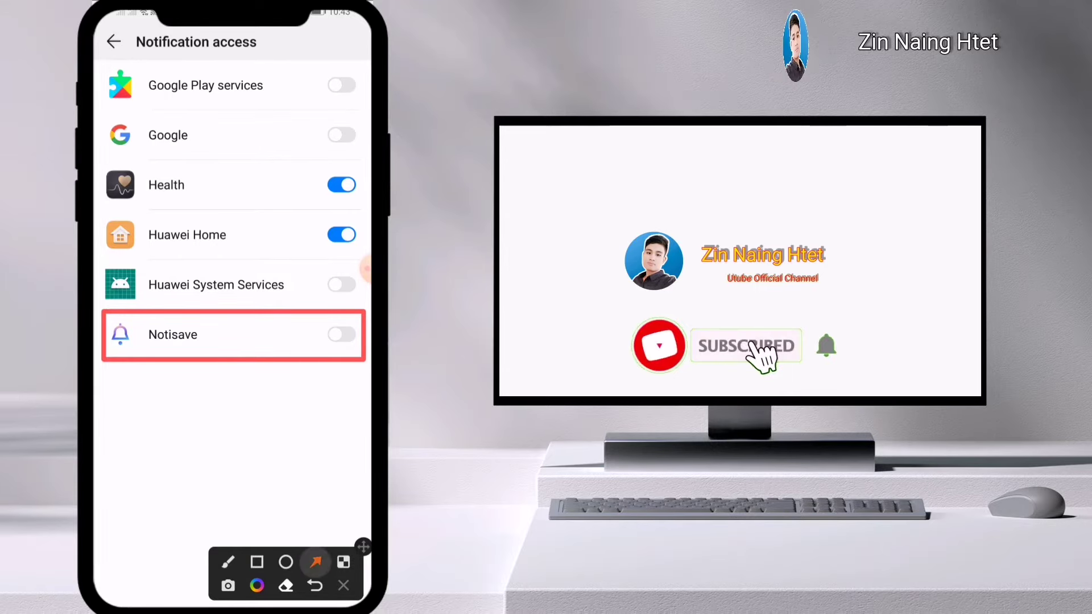
{"action": "left_click", "coordinate": [316, 562]}
{"action": "left_click_drag", "start_coordinate": [270, 337], "coordinate": [309, 338]}
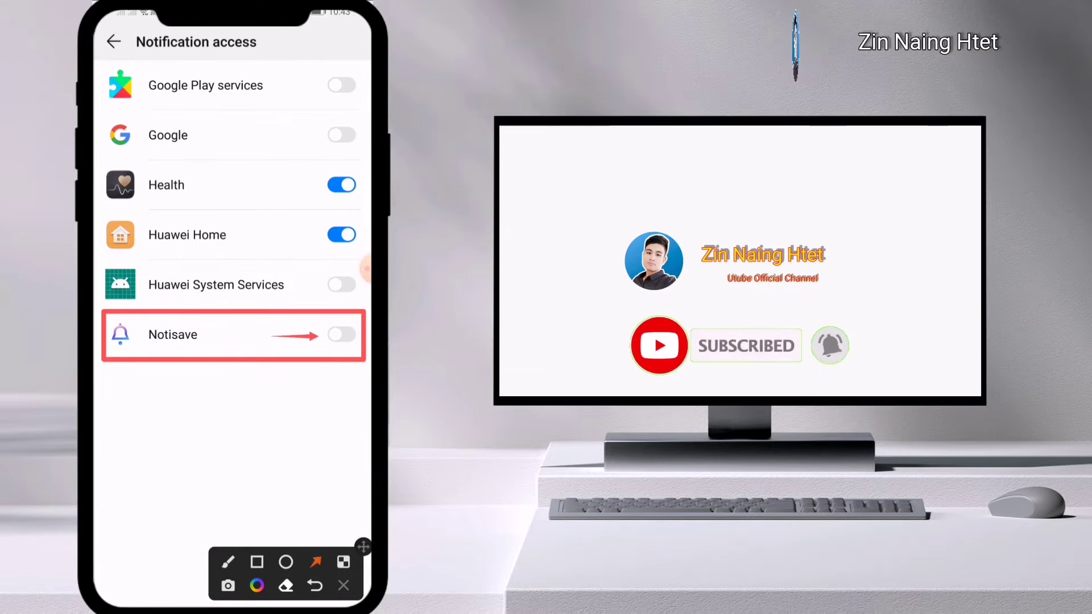
Switch on Notisave's notification access toggle and outline the ALLOW button in red.
{"action": "left_click", "coordinate": [343, 585]}
{"action": "left_click", "coordinate": [342, 334]}
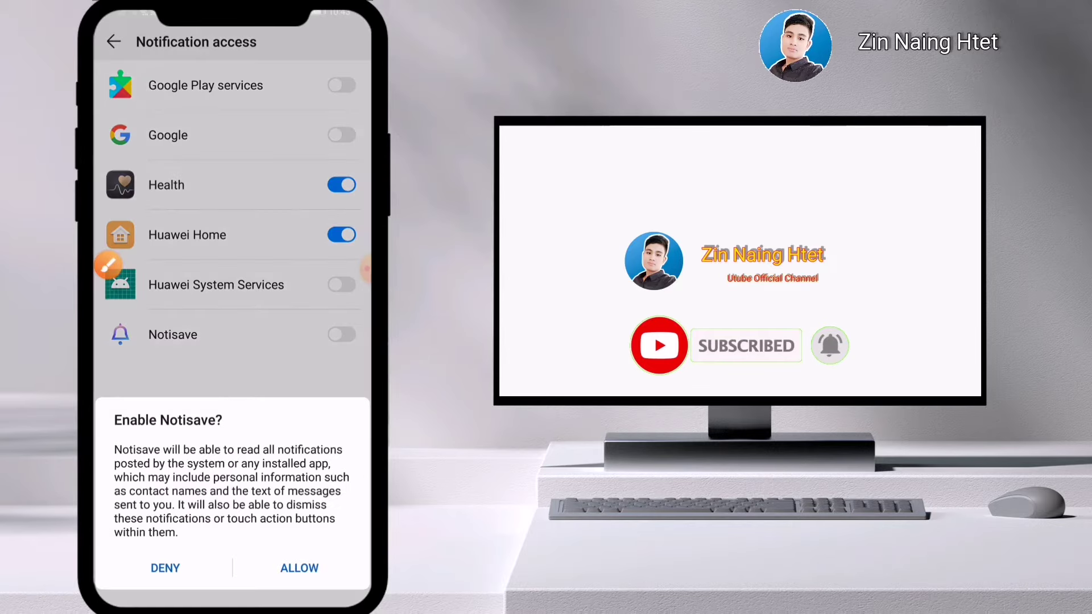
{"action": "left_click", "coordinate": [108, 264]}
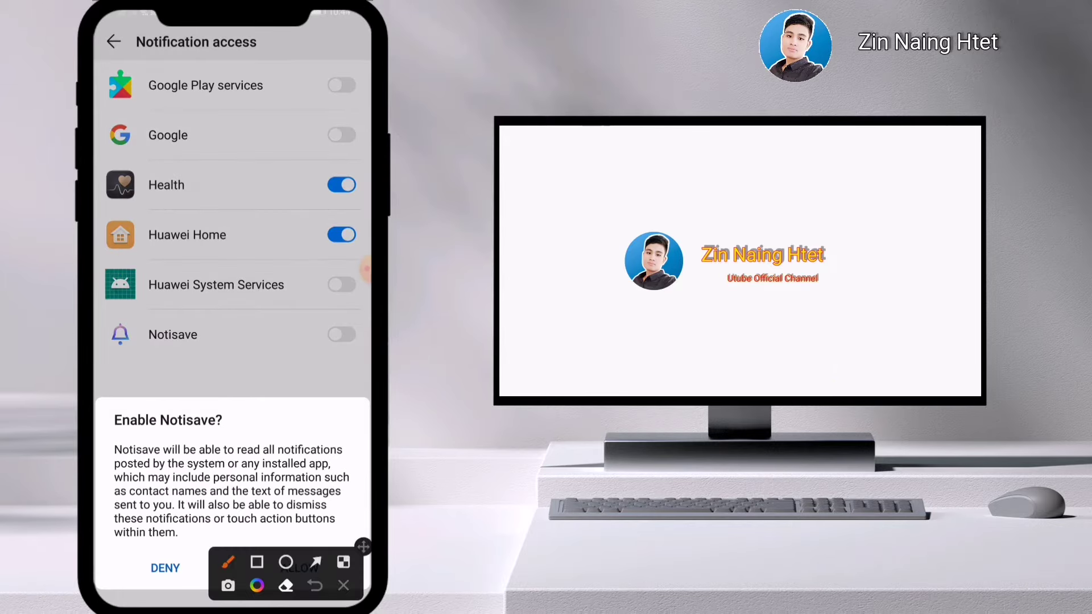
{"action": "left_click_drag", "start_coordinate": [363, 546], "coordinate": [348, 193]}
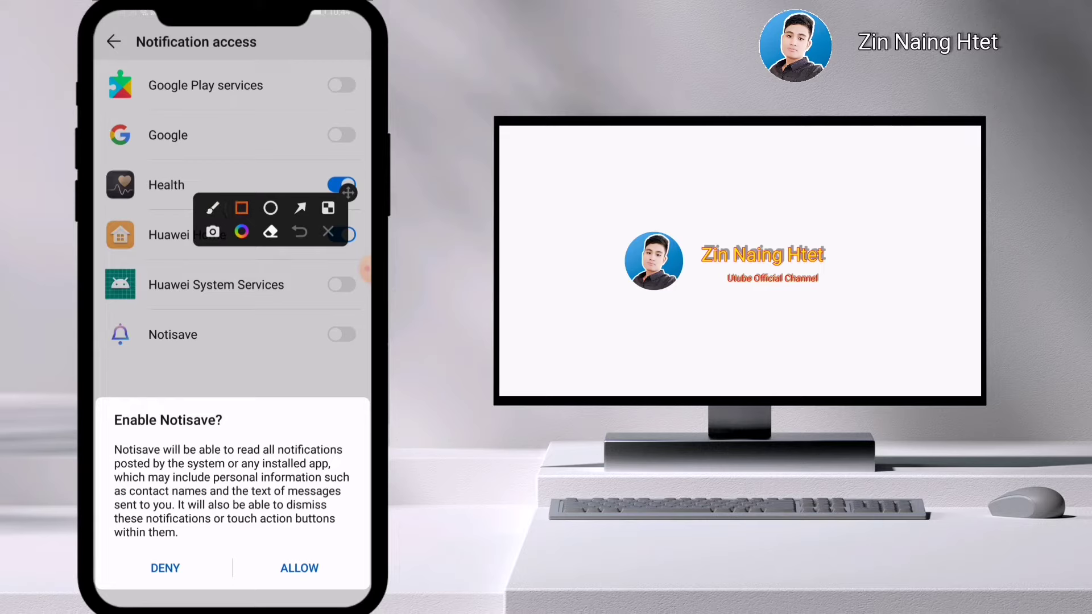
{"action": "mouse_move", "coordinate": [254, 540]}
{"action": "left_mouse_down"}
{"action": "mouse_move", "coordinate": [259, 566]}
{"action": "mouse_move", "coordinate": [304, 586]}
{"action": "mouse_move", "coordinate": [348, 587]}
{"action": "left_mouse_up"}
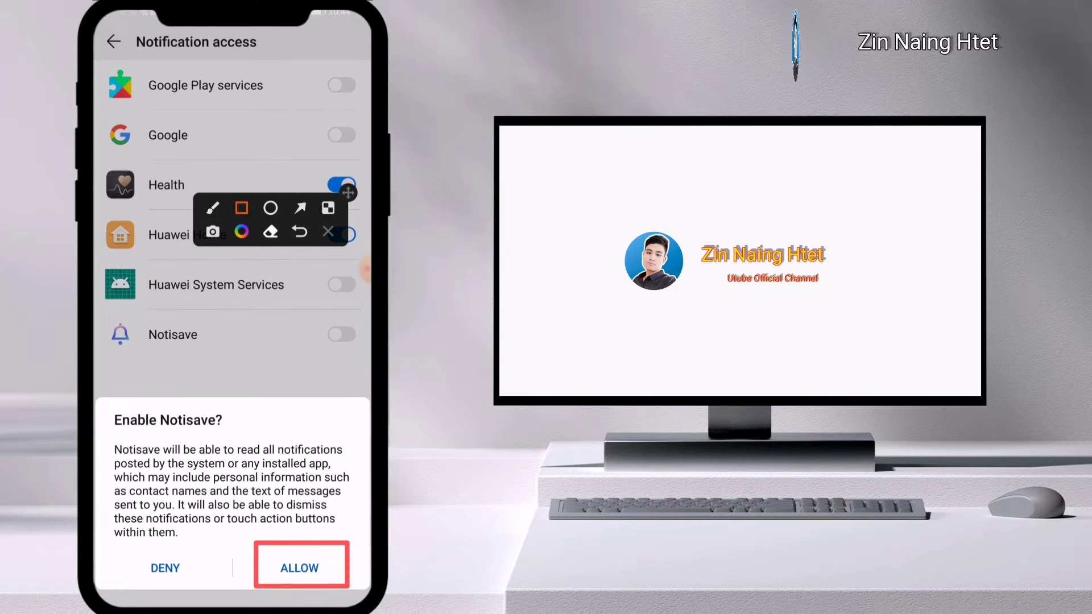
{"action": "left_click", "coordinate": [328, 232]}
Confirm ALLOW on the 'Enable Notisave?' warning and annotate the next screen in red.
{"action": "left_click", "coordinate": [299, 568]}
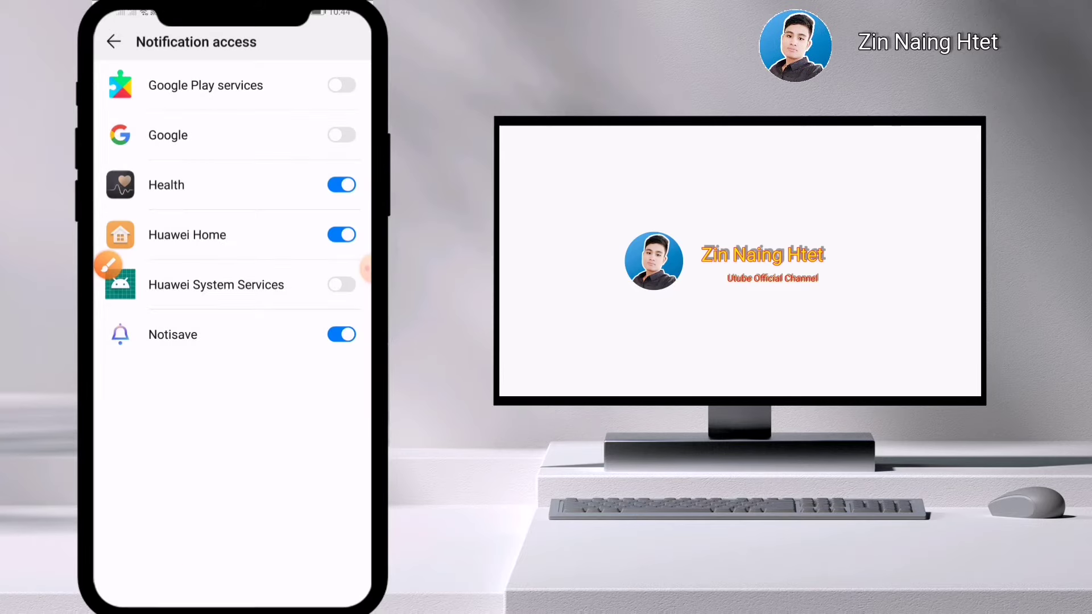
{"action": "left_click", "coordinate": [100, 264]}
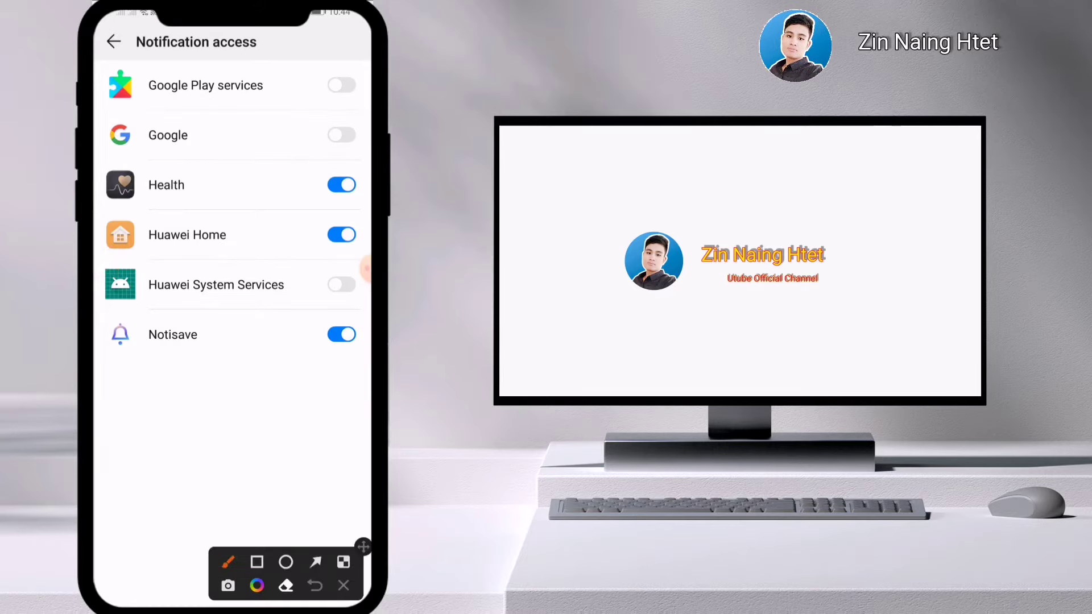
{"action": "left_click", "coordinate": [315, 562]}
{"action": "left_click_drag", "start_coordinate": [225, 183], "coordinate": [124, 60]}
{"action": "left_click", "coordinate": [344, 585]}
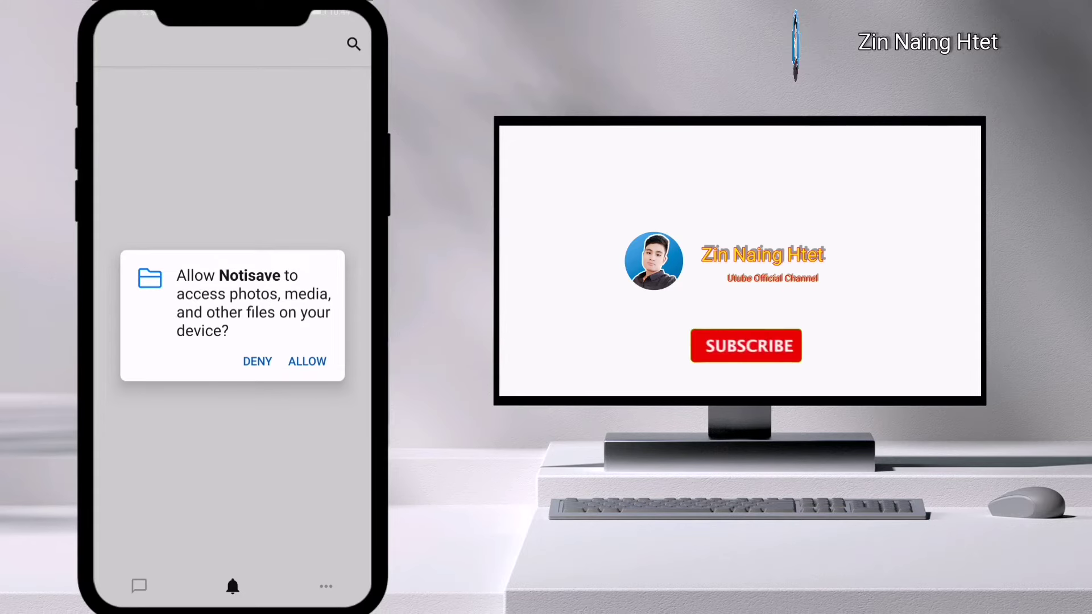
Grant Notisave access to photos, media and files, then move the annotation toolbar aside.
{"action": "left_click", "coordinate": [307, 361]}
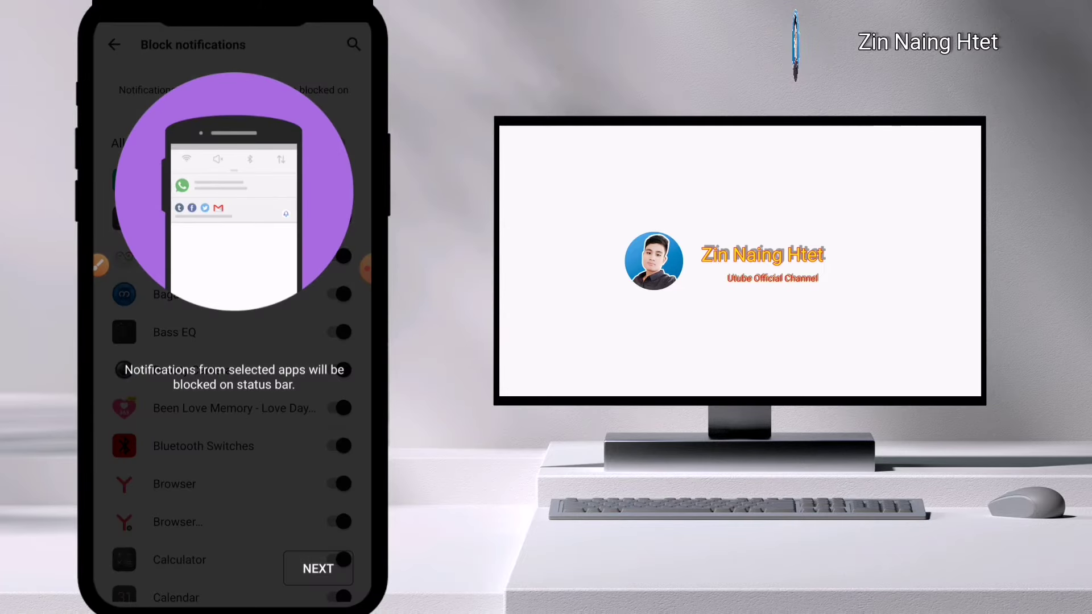
{"action": "left_click", "coordinate": [101, 265]}
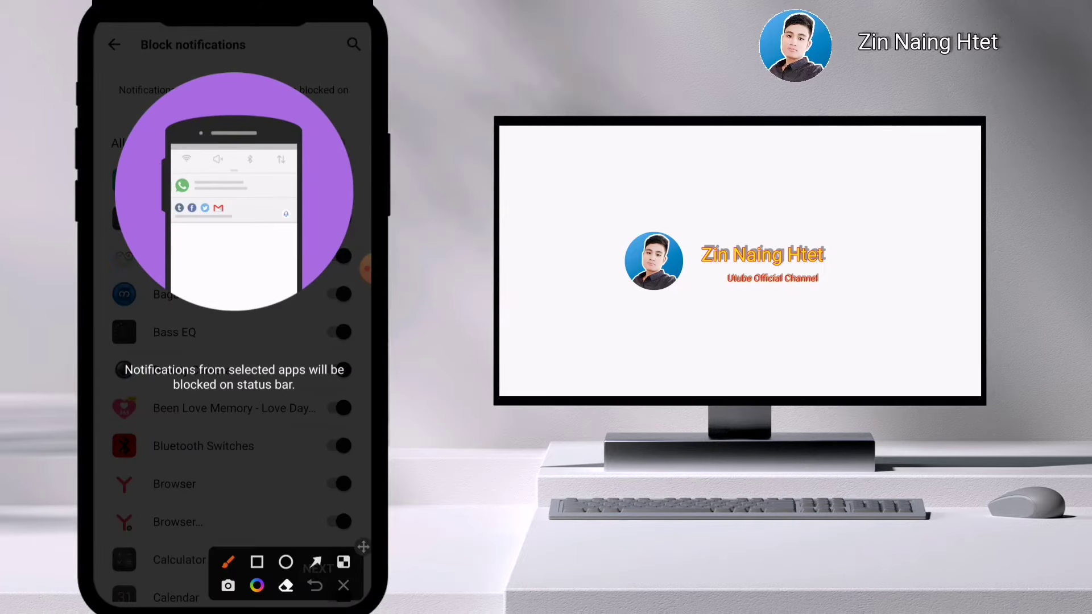
{"action": "mouse_move", "coordinate": [364, 537]}
{"action": "left_mouse_down"}
{"action": "mouse_move", "coordinate": [338, 243]}
{"action": "mouse_move", "coordinate": [344, 196]}
{"action": "left_mouse_up"}
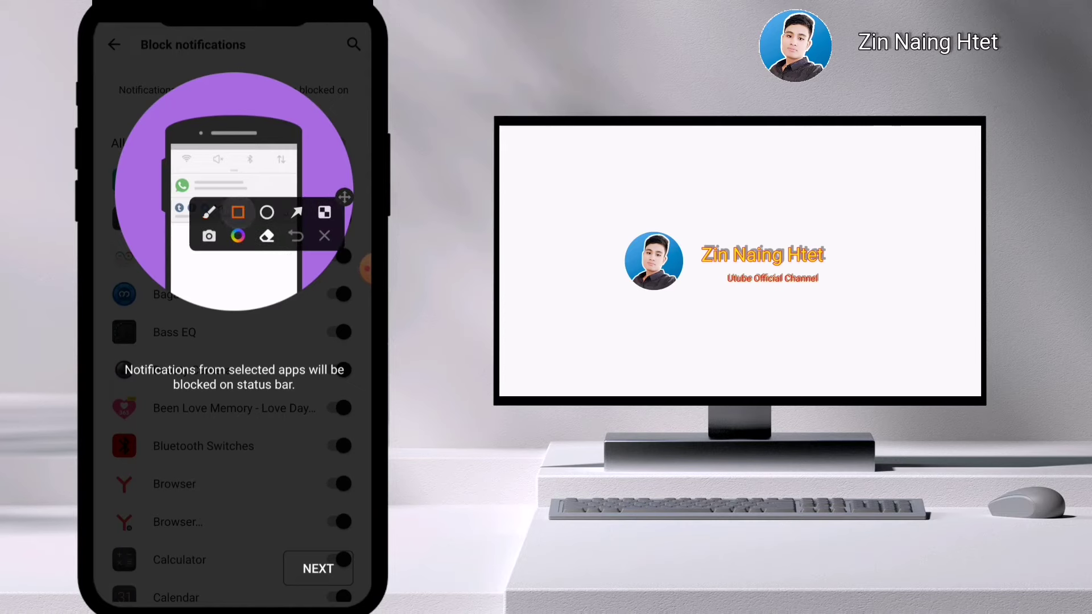
{"action": "left_click", "coordinate": [296, 212]}
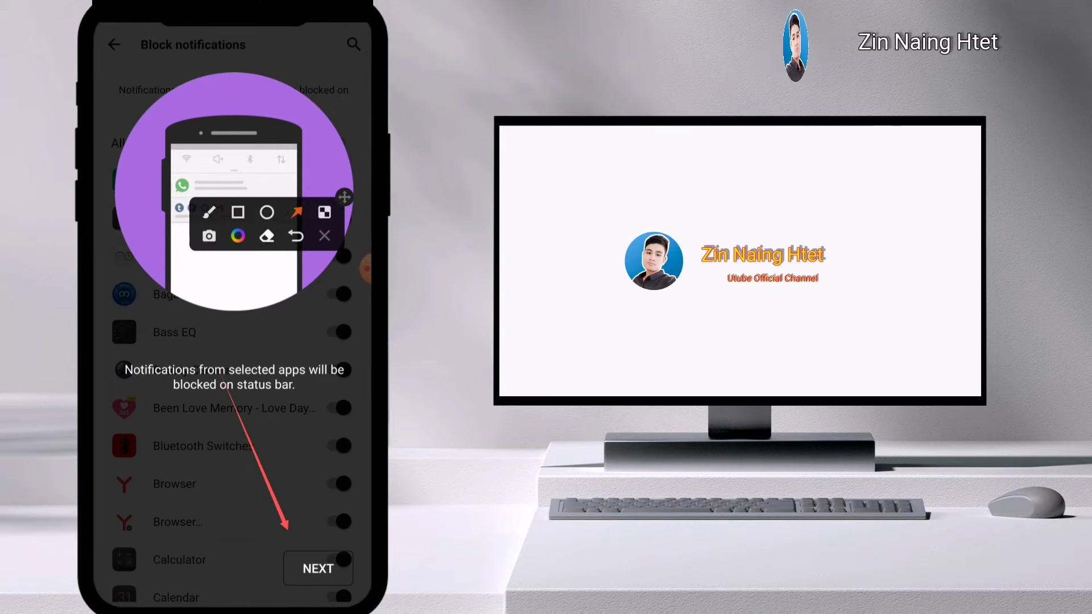
Dismiss the guide and switch on the All apps toggle to block status-bar notifications.
{"action": "left_click", "coordinate": [324, 235]}
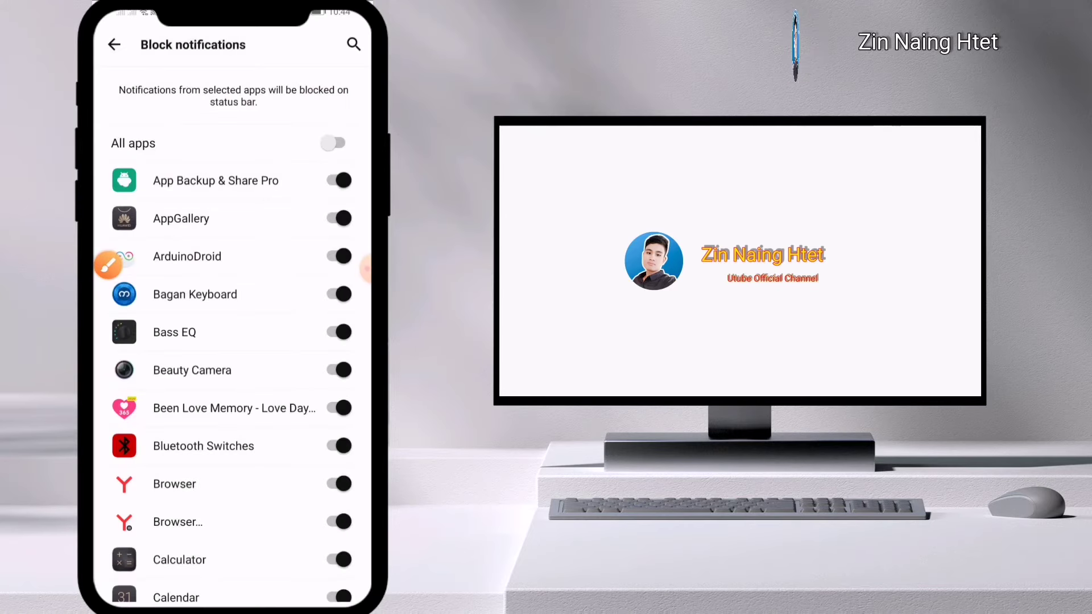
{"action": "left_click", "coordinate": [108, 264]}
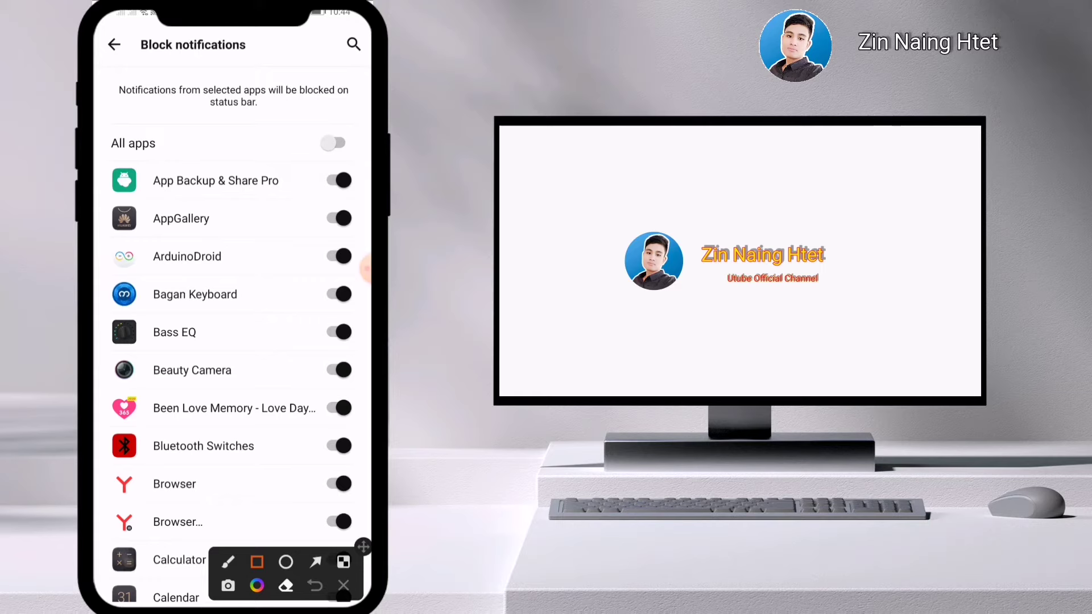
{"action": "left_click_drag", "start_coordinate": [113, 163], "coordinate": [358, 163]}
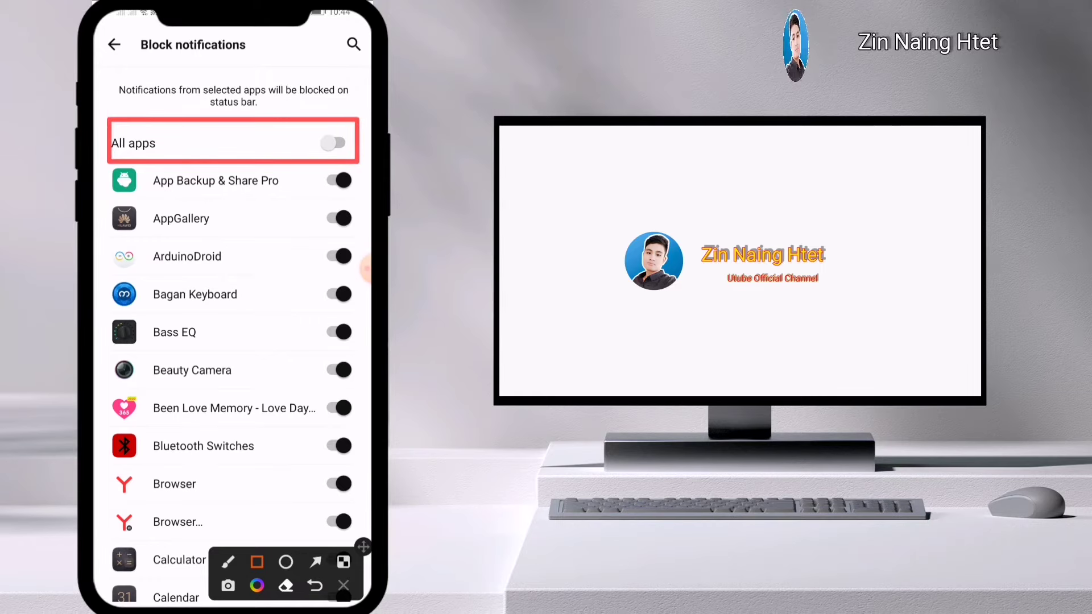
{"action": "left_click", "coordinate": [344, 585]}
{"action": "left_click", "coordinate": [334, 143]}
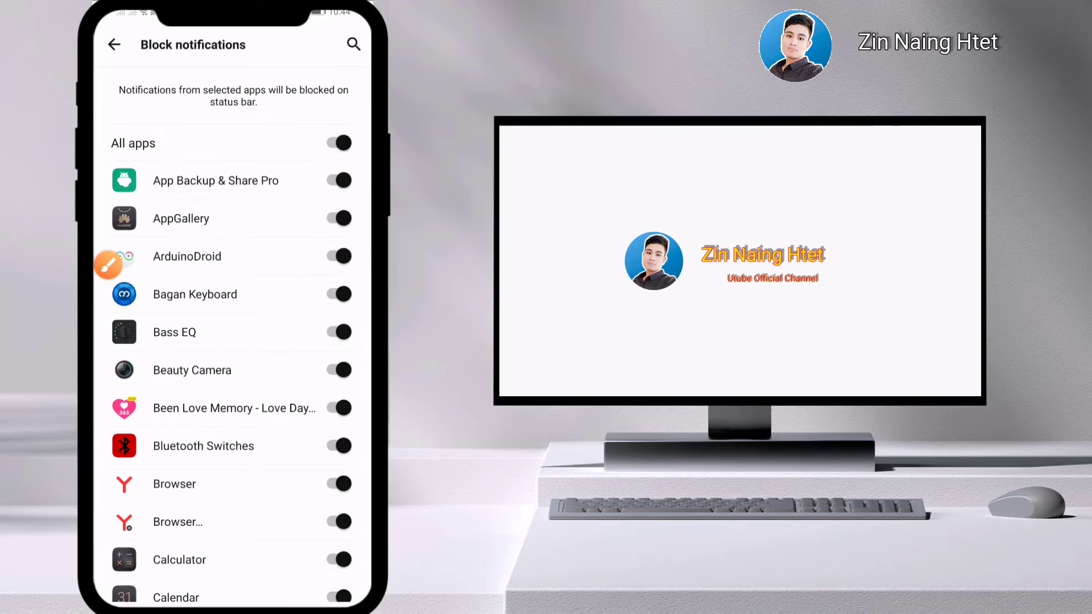
Annotate the screen, then leave Block notifications to continue setup at App launch.
{"action": "left_click", "coordinate": [108, 264]}
{"action": "left_click", "coordinate": [316, 562]}
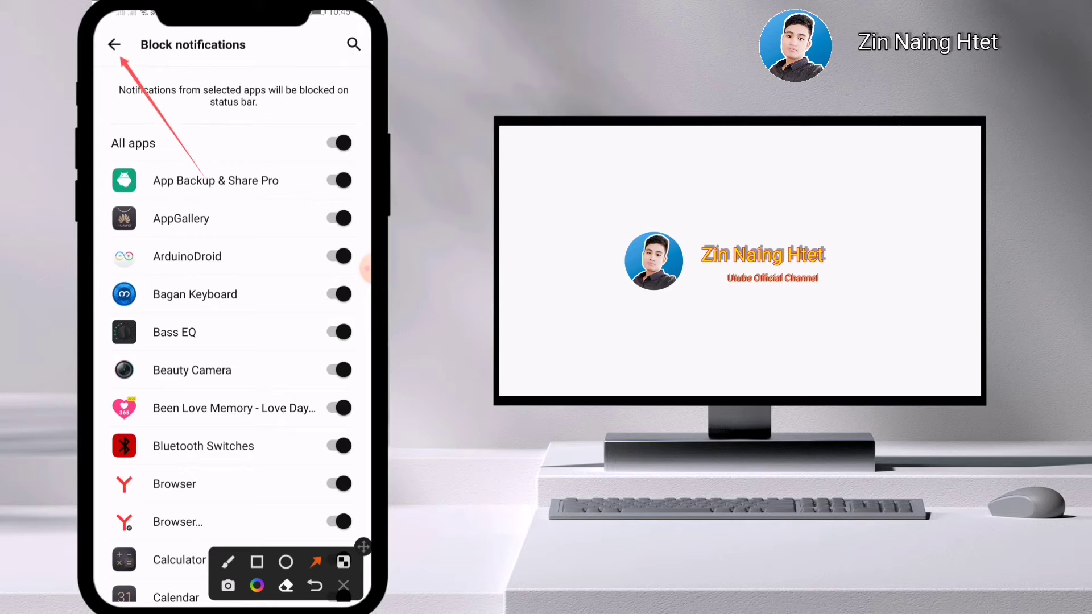
{"action": "left_click", "coordinate": [343, 585]}
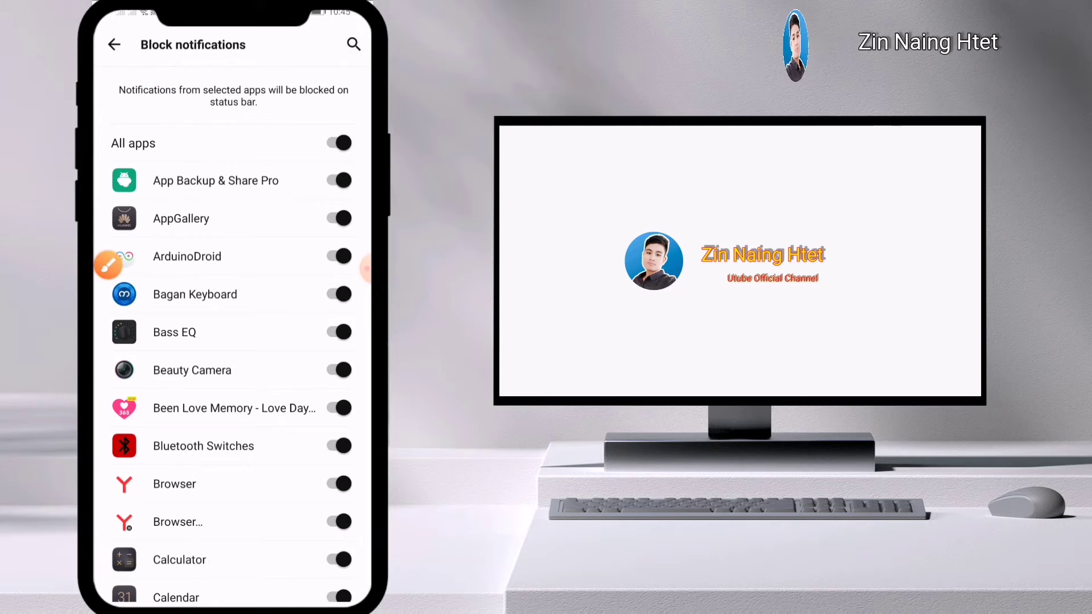
{"action": "left_click", "coordinate": [114, 44]}
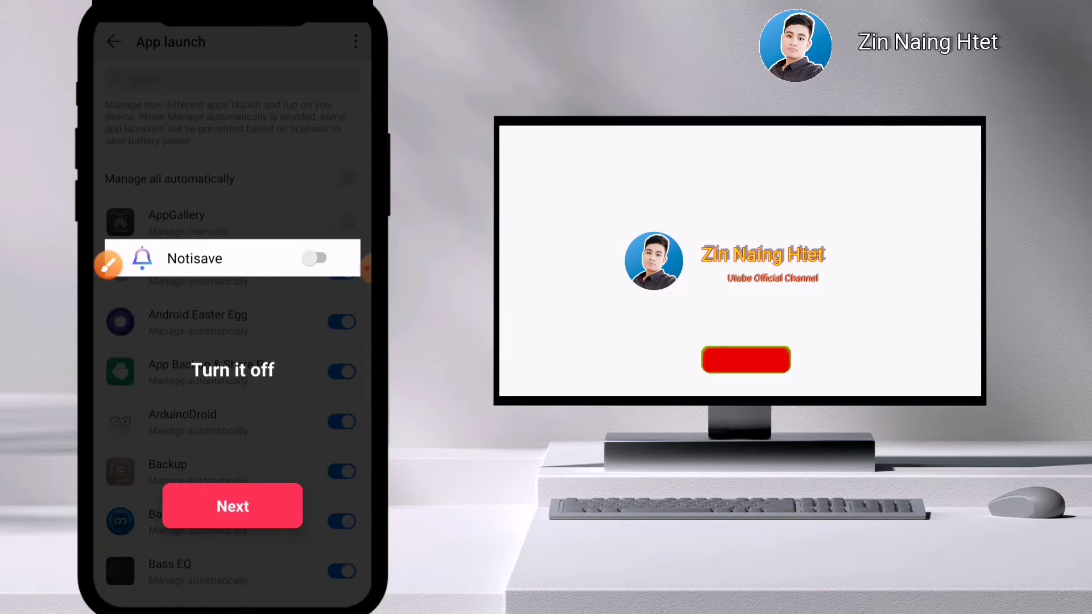
Mark the App launch guide in red and dismiss it.
{"action": "left_click", "coordinate": [99, 263]}
{"action": "left_click_drag", "start_coordinate": [363, 547], "coordinate": [344, 149]}
{"action": "left_click", "coordinate": [238, 164]}
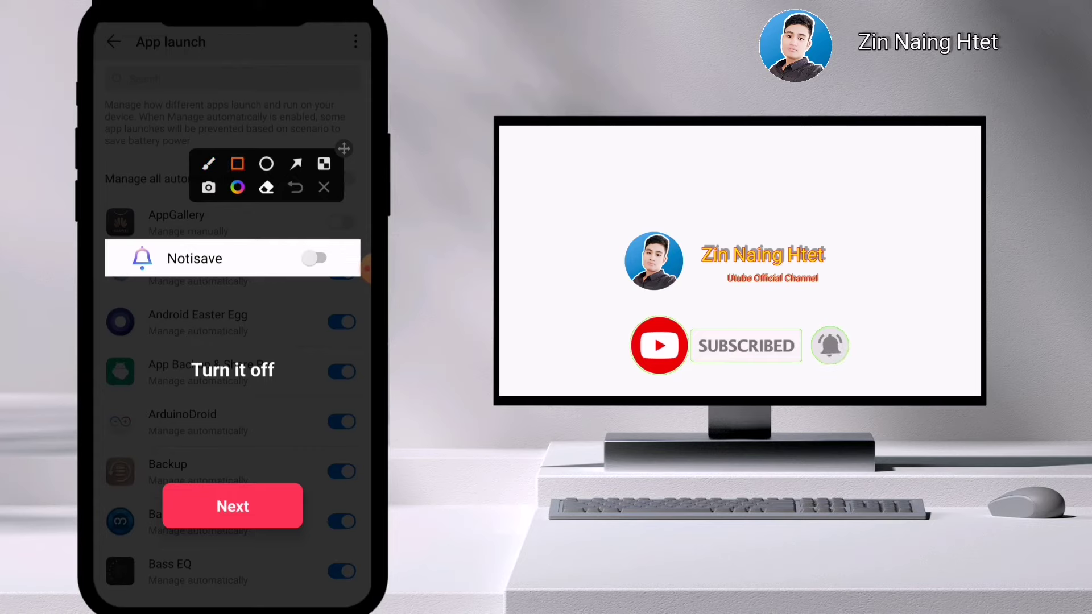
{"action": "left_click_drag", "start_coordinate": [168, 495], "coordinate": [296, 536]}
{"action": "left_click", "coordinate": [324, 187]}
{"action": "left_click", "coordinate": [232, 506]}
Scroll the App launch list, outline the toggle, and switch on 'Manage all automatically'.
{"action": "scroll", "coordinate": [233, 352], "scroll_direction": "down", "scroll_amount": 2}
{"action": "scroll", "coordinate": [233, 353], "scroll_direction": "down", "scroll_amount": 10}
{"action": "scroll", "coordinate": [233, 353], "scroll_direction": "down", "scroll_amount": 15}
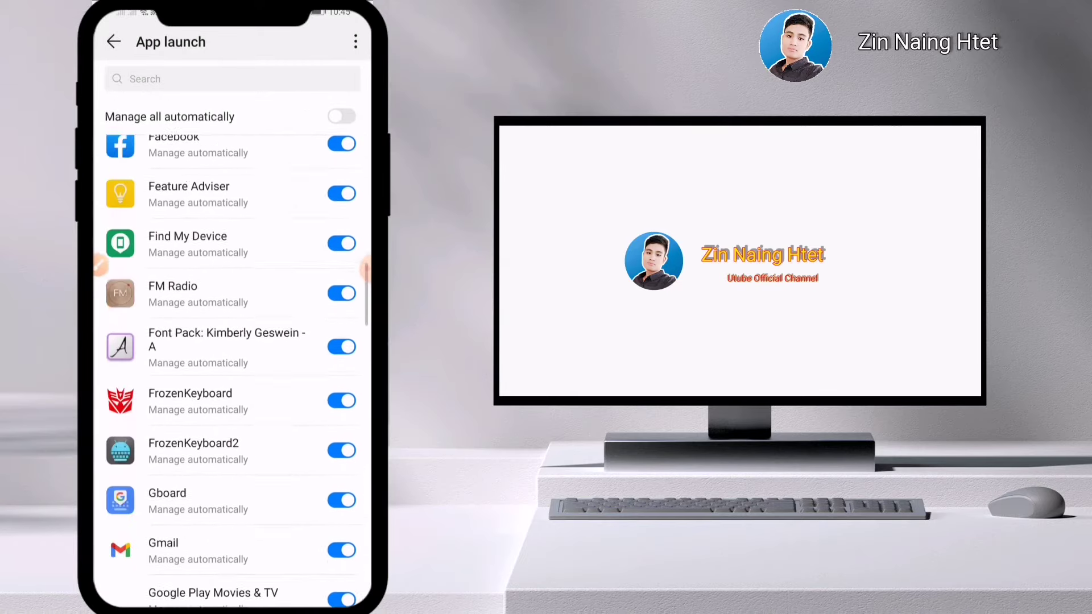
{"action": "scroll", "coordinate": [233, 353], "scroll_direction": "down", "scroll_amount": 5}
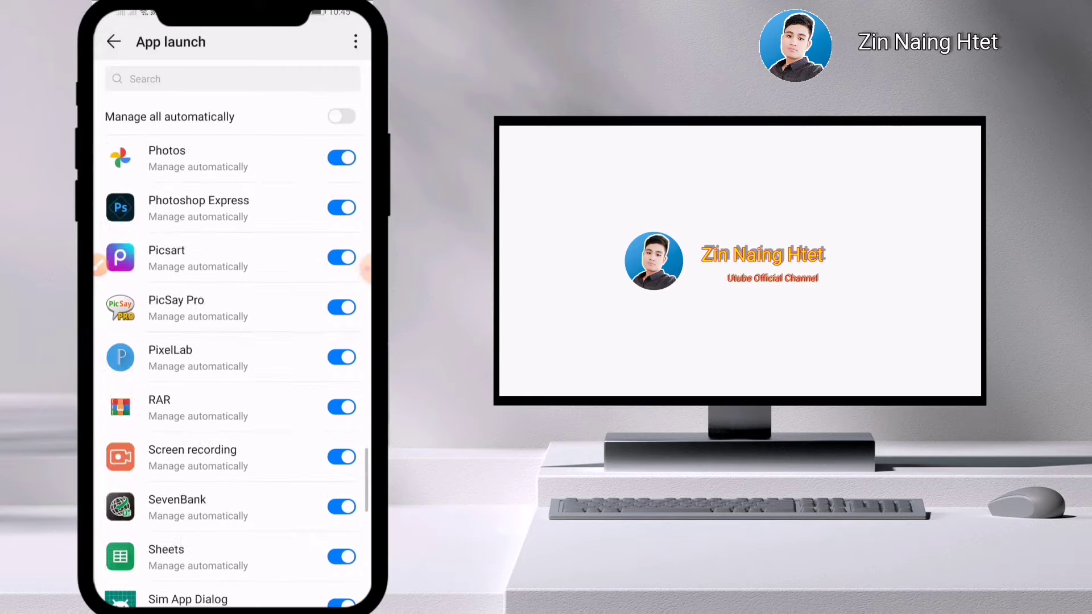
{"action": "scroll", "coordinate": [233, 352], "scroll_direction": "up", "scroll_amount": 20}
{"action": "scroll", "coordinate": [233, 353], "scroll_direction": "up", "scroll_amount": 10}
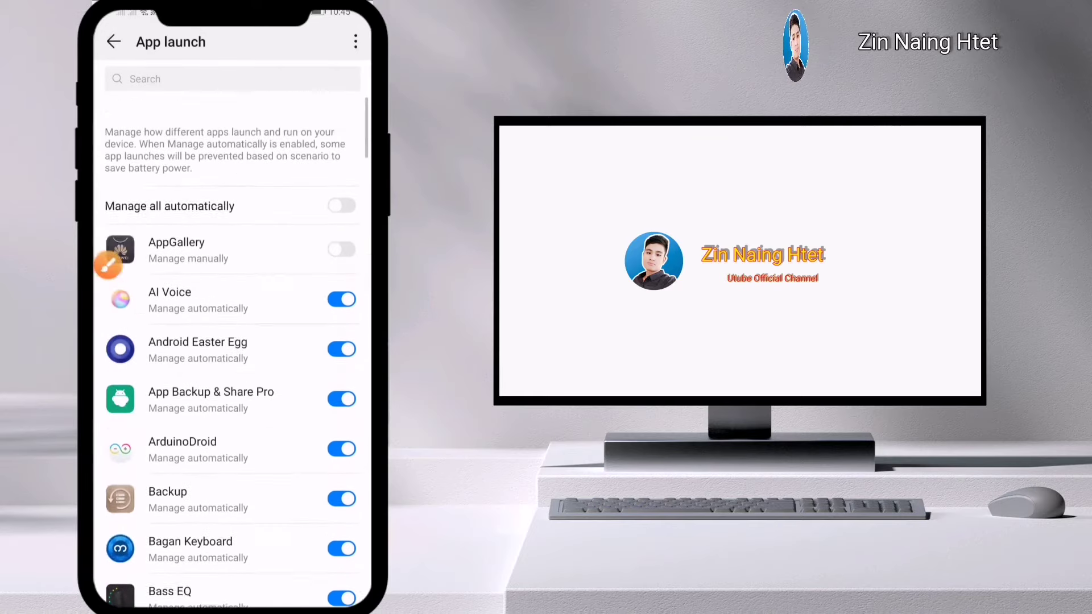
{"action": "left_click", "coordinate": [257, 561]}
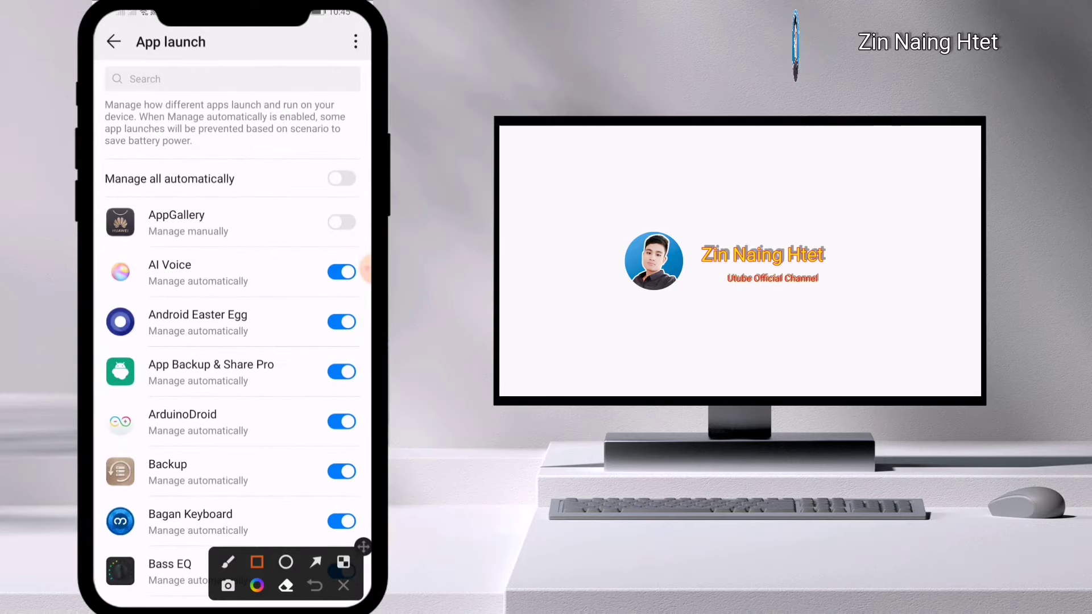
{"action": "left_click_drag", "start_coordinate": [313, 193], "coordinate": [356, 197]}
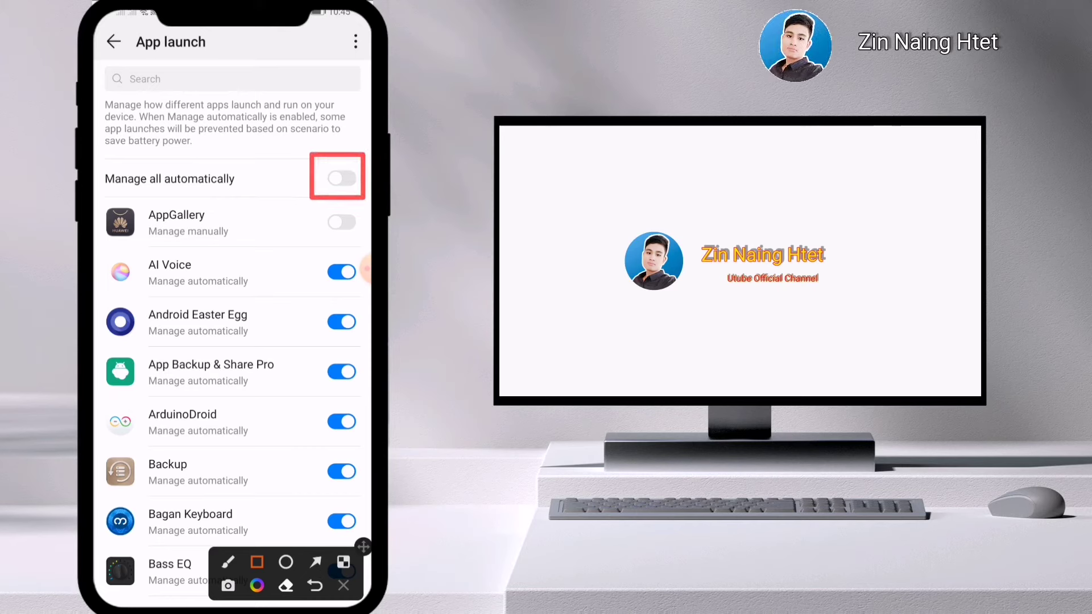
{"action": "left_click", "coordinate": [344, 585]}
{"action": "left_click", "coordinate": [341, 177]}
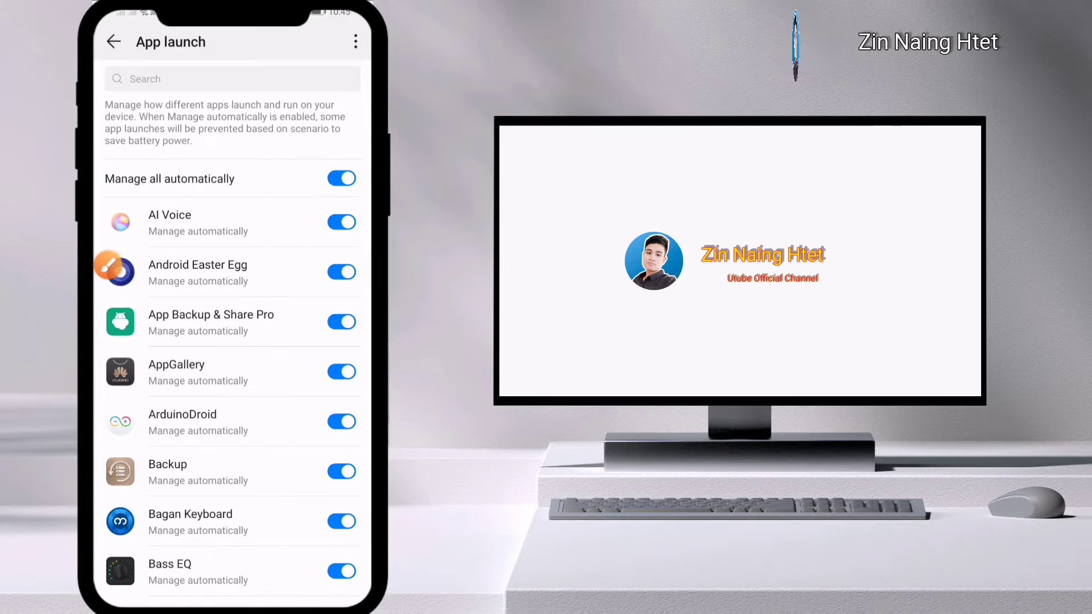
Draw a red arrow on the screen and close the annotation tools.
{"action": "left_click", "coordinate": [108, 265]}
{"action": "left_click", "coordinate": [316, 561]}
{"action": "left_click_drag", "start_coordinate": [231, 228], "coordinate": [121, 64]}
{"action": "left_click", "coordinate": [343, 585]}
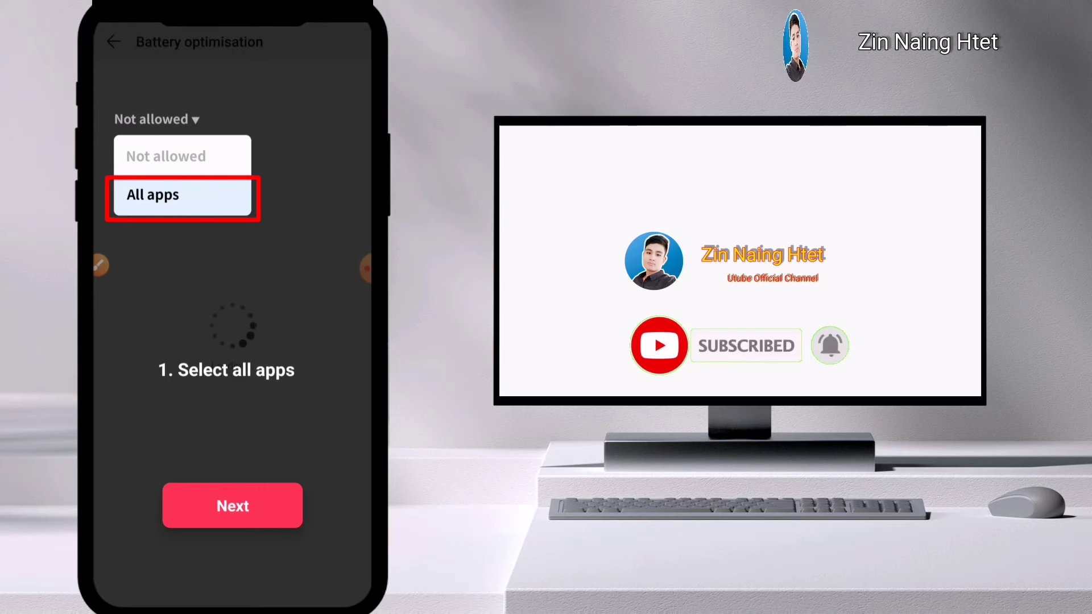
Set Notisave to Allowed under All apps in Battery optimisation and return to its Unread feed.
{"action": "left_click", "coordinate": [100, 265]}
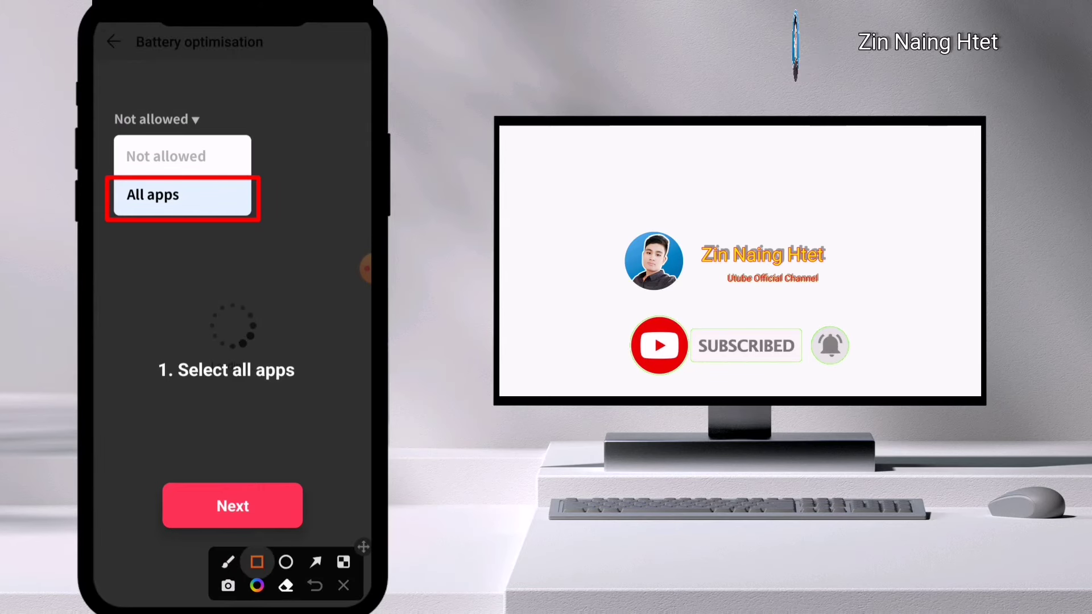
{"action": "mouse_move", "coordinate": [194, 475]}
{"action": "left_mouse_down"}
{"action": "mouse_move", "coordinate": [261, 523]}
{"action": "mouse_move", "coordinate": [279, 523]}
{"action": "left_mouse_up"}
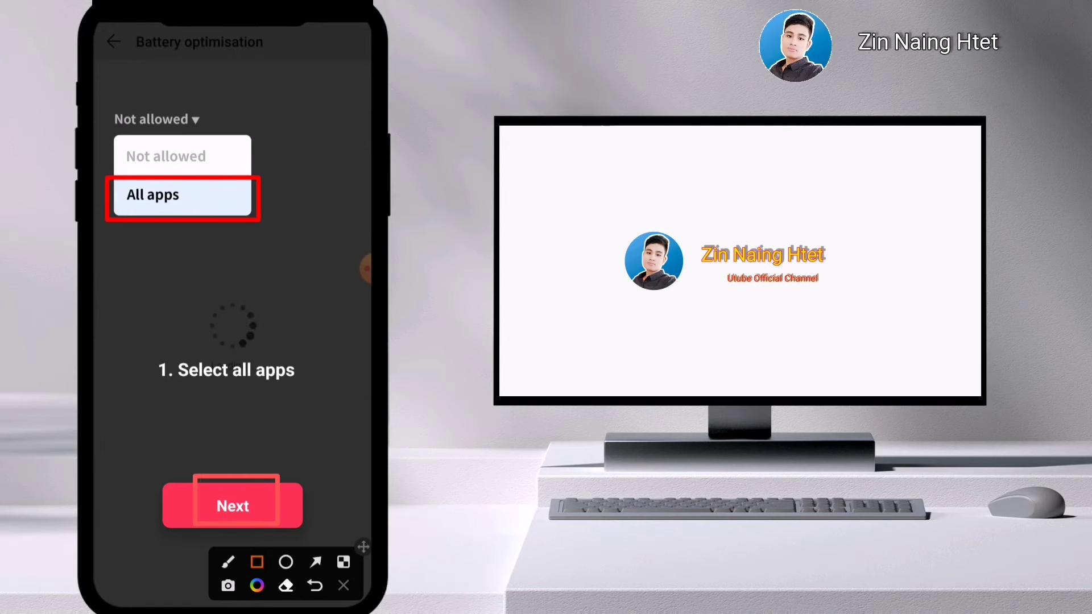
{"action": "left_click", "coordinate": [343, 585]}
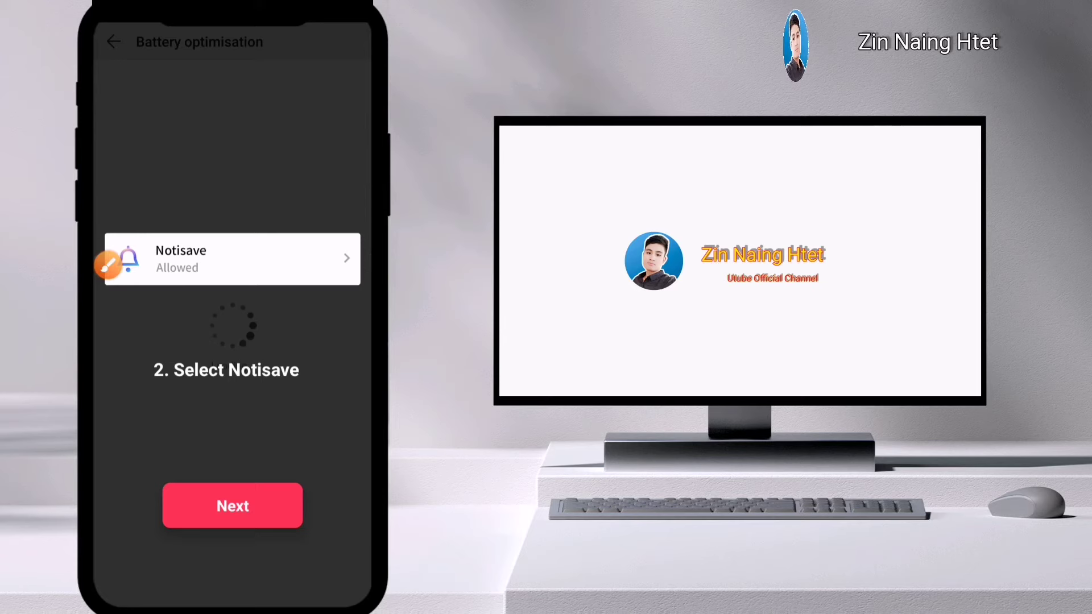
{"action": "left_click", "coordinate": [108, 263]}
{"action": "left_click", "coordinate": [256, 562]}
{"action": "mouse_move", "coordinate": [191, 475]}
{"action": "left_mouse_down"}
{"action": "mouse_move", "coordinate": [234, 534]}
{"action": "mouse_move", "coordinate": [276, 535]}
{"action": "left_mouse_up"}
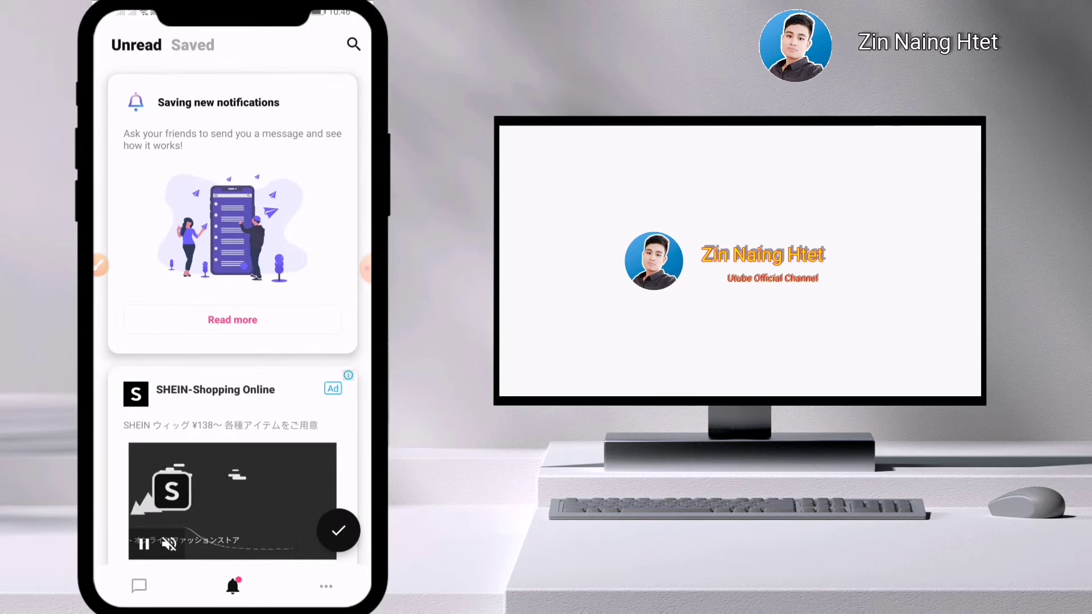
Show Notisave's Messages group (Messenger, Viber, Telegram), then go to the next home screen page.
{"action": "left_click", "coordinate": [100, 265]}
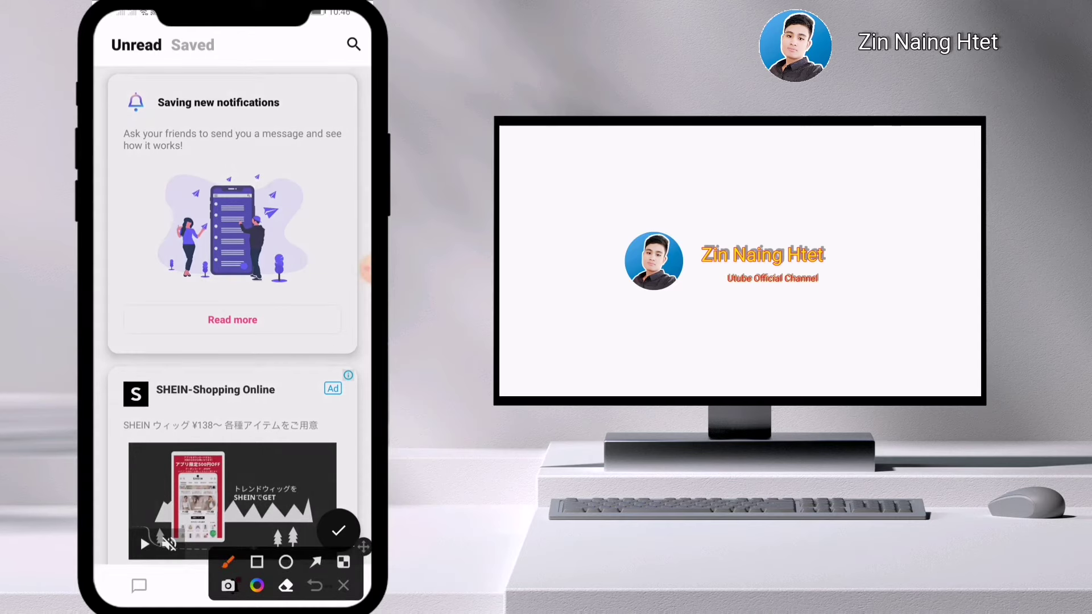
{"action": "left_click_drag", "start_coordinate": [363, 546], "coordinate": [358, 261]}
{"action": "left_click", "coordinate": [251, 277]}
{"action": "mouse_move", "coordinate": [118, 564]}
{"action": "left_mouse_down"}
{"action": "mouse_move", "coordinate": [124, 604]}
{"action": "mouse_move", "coordinate": [172, 604]}
{"action": "left_mouse_up"}
{"action": "left_click", "coordinate": [310, 277]}
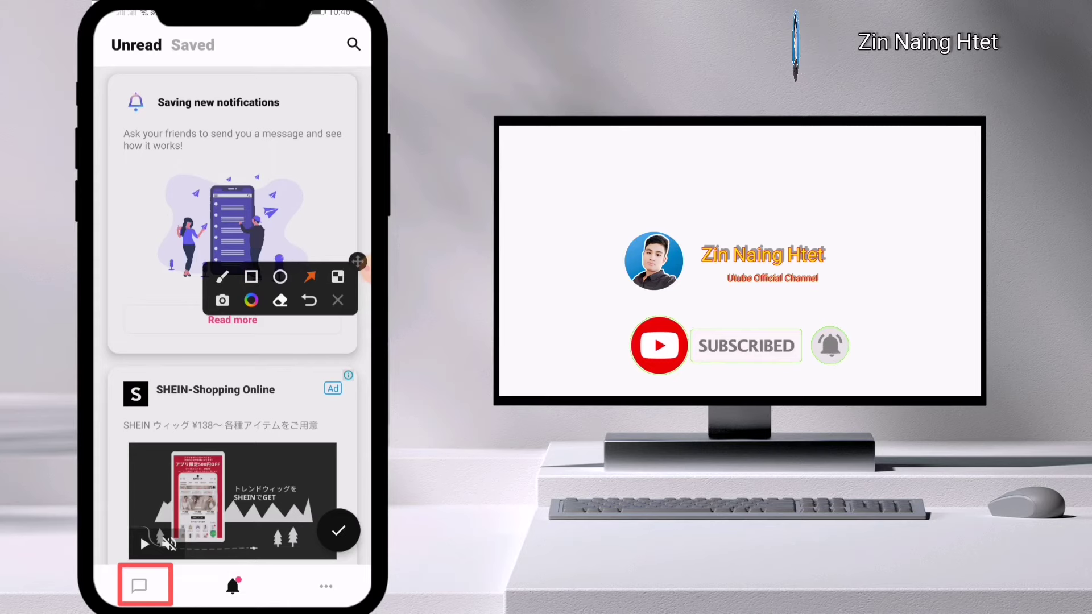
{"action": "left_click_drag", "start_coordinate": [296, 379], "coordinate": [189, 505]}
{"action": "left_click", "coordinate": [337, 300]}
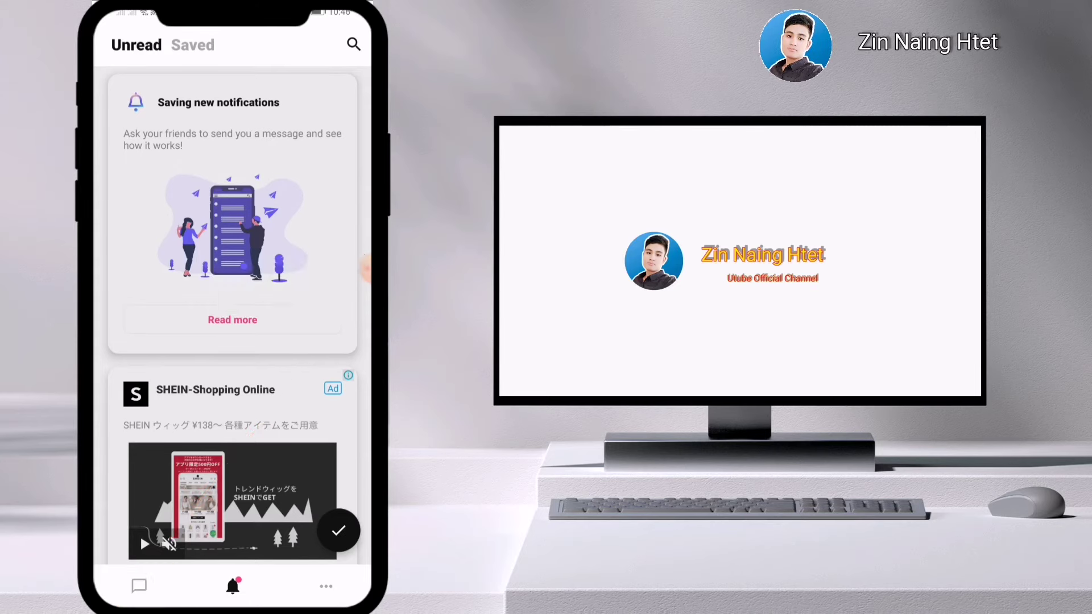
{"action": "left_click", "coordinate": [138, 585]}
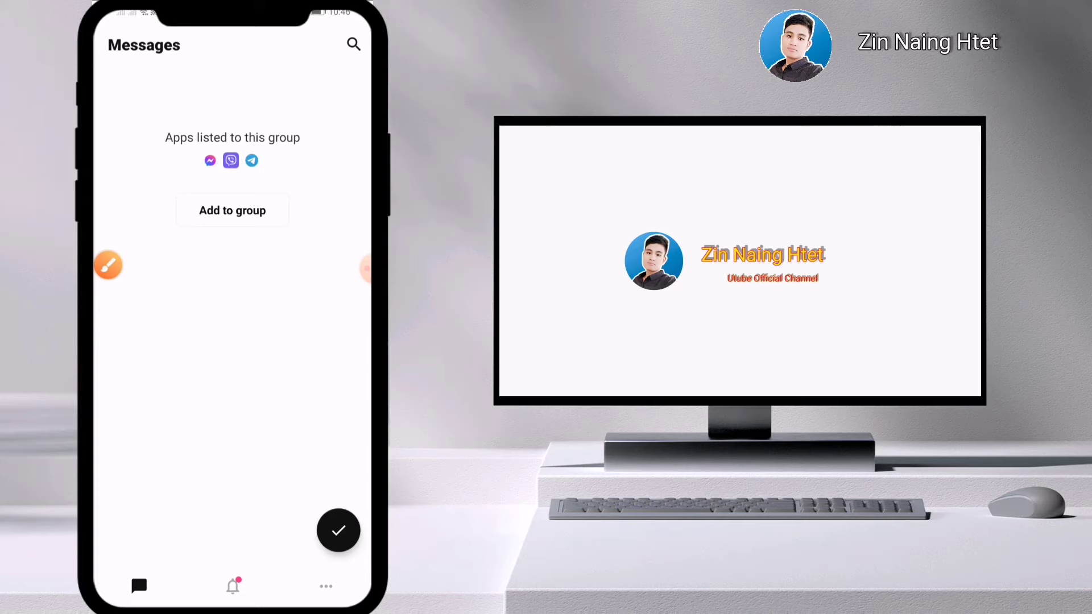
{"action": "left_click_drag", "start_coordinate": [231, 603], "coordinate": [232, 398]}
{"action": "left_click_drag", "start_coordinate": [142, 245], "coordinate": [310, 245]}
Launch Messenger and open the conversation that received Hello.
{"action": "left_click", "coordinate": [99, 264]}
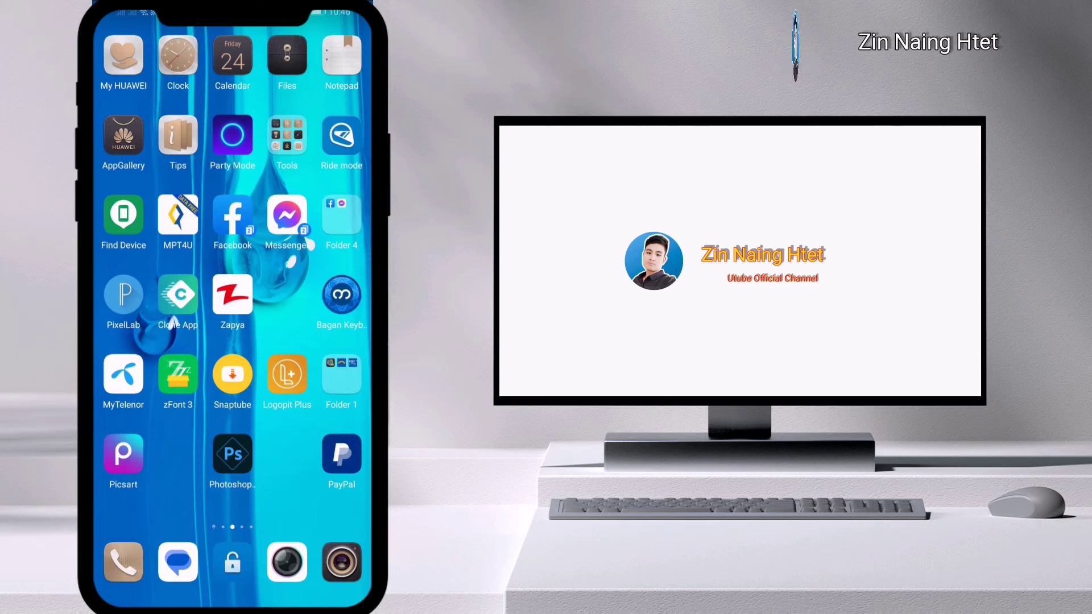
{"action": "left_click", "coordinate": [344, 586]}
{"action": "left_click", "coordinate": [287, 215]}
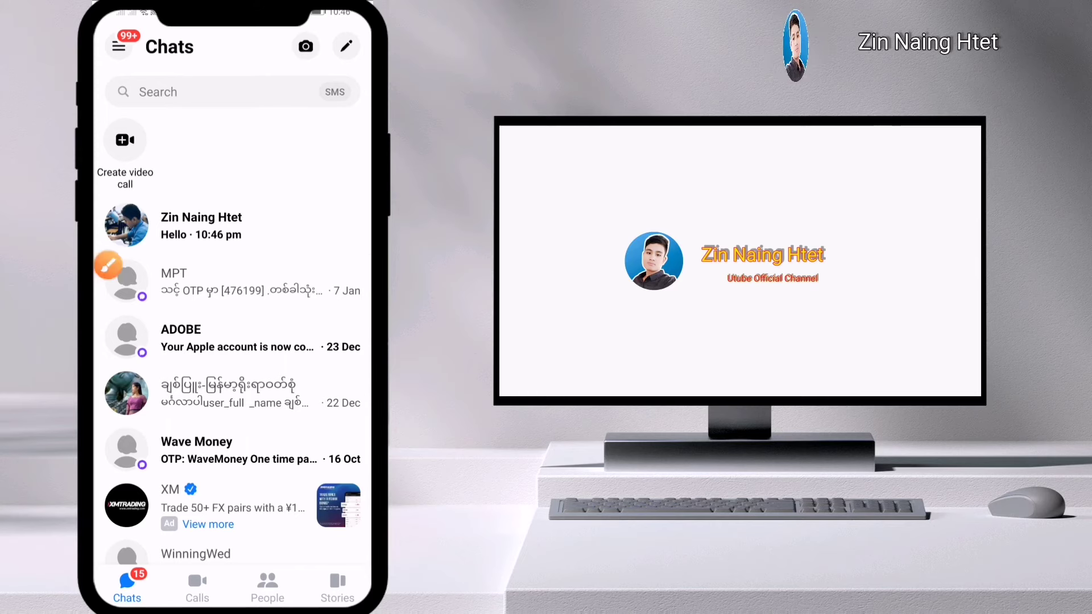
{"action": "mouse_move", "coordinate": [152, 194]}
{"action": "left_mouse_down"}
{"action": "mouse_move", "coordinate": [154, 251]}
{"action": "mouse_move", "coordinate": [280, 254]}
{"action": "left_mouse_up"}
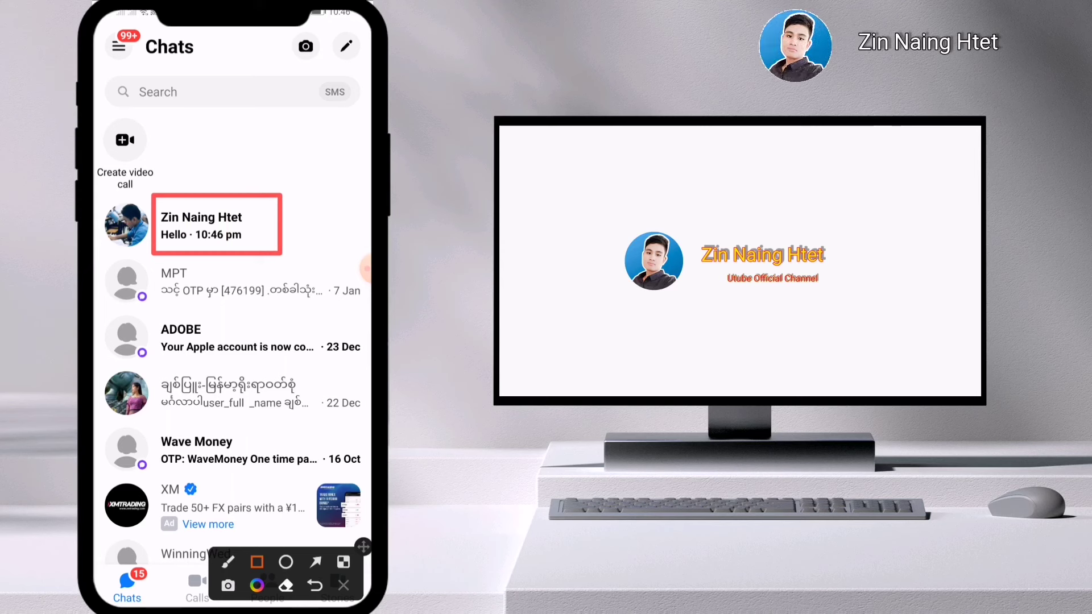
{"action": "left_click", "coordinate": [343, 585]}
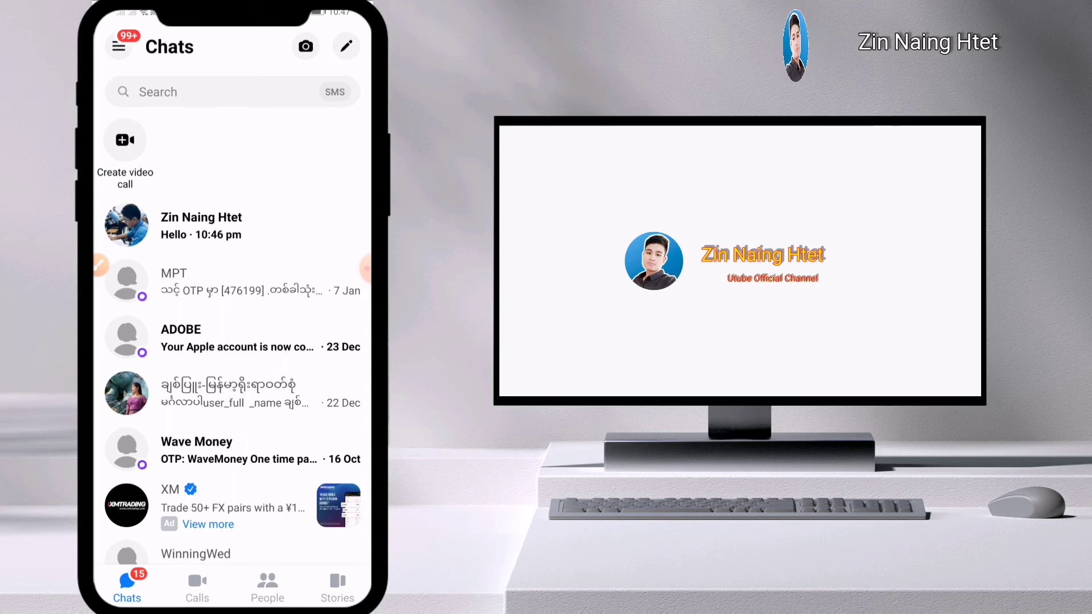
{"action": "left_click", "coordinate": [232, 224]}
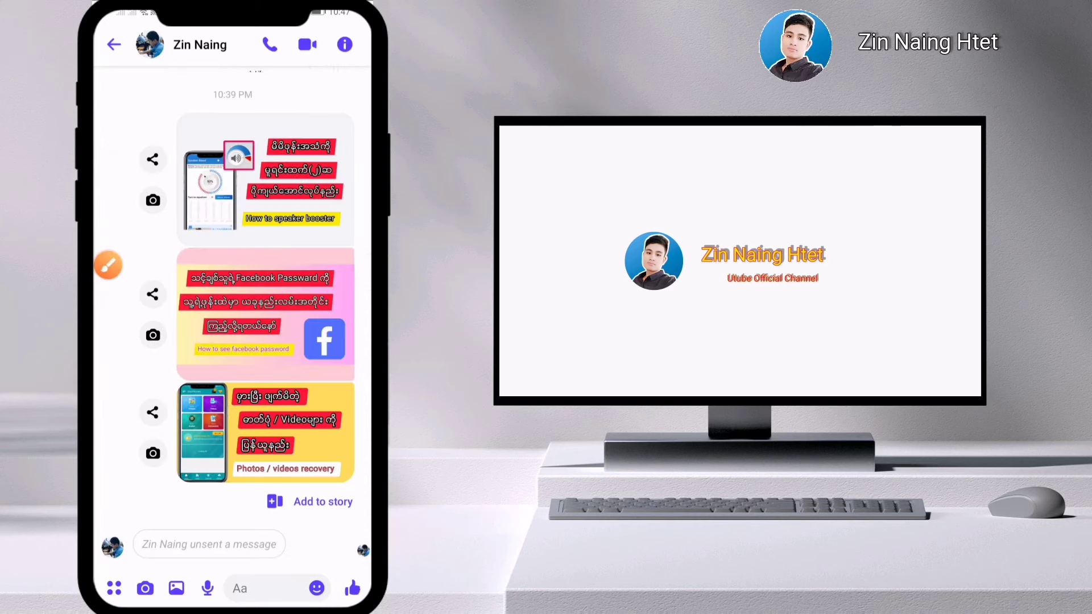
View the contact's 'unsent a message' notice, then return to the home page containing Notisave.
{"action": "left_click", "coordinate": [108, 265]}
{"action": "left_click_drag", "start_coordinate": [362, 546], "coordinate": [362, 324]}
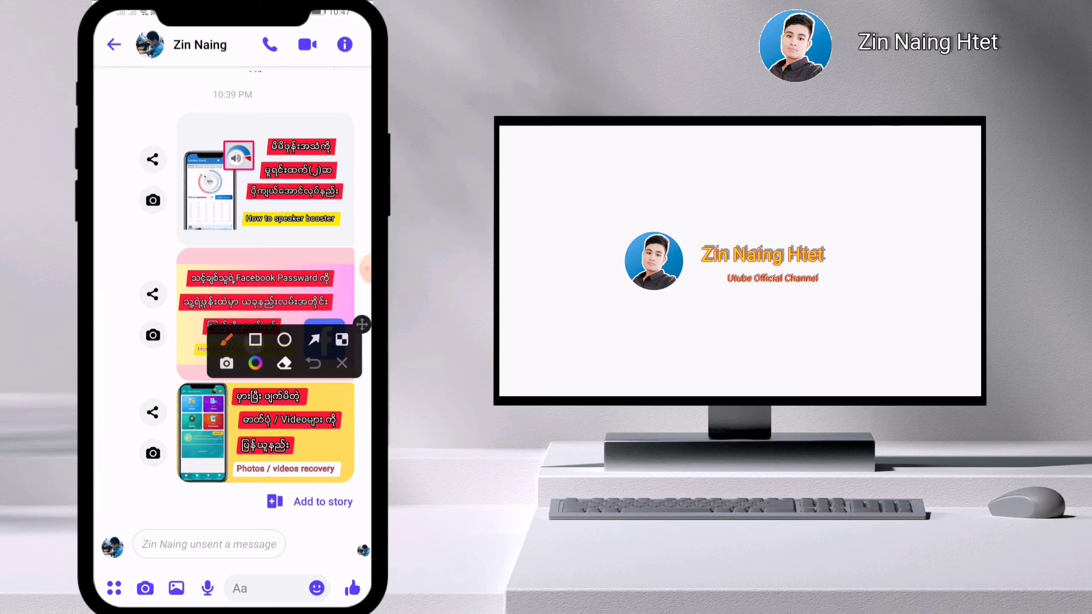
{"action": "left_click_drag", "start_coordinate": [127, 549], "coordinate": [298, 568]}
{"action": "left_click", "coordinate": [342, 363]}
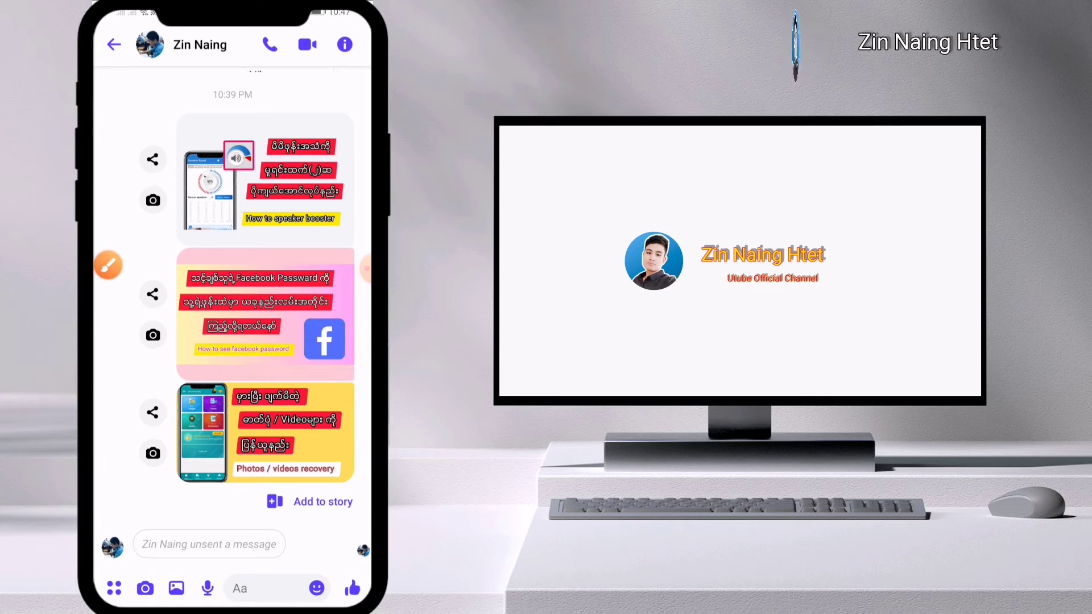
{"action": "left_click_drag", "start_coordinate": [232, 604], "coordinate": [232, 398]}
{"action": "left_click_drag", "start_coordinate": [319, 341], "coordinate": [148, 341]}
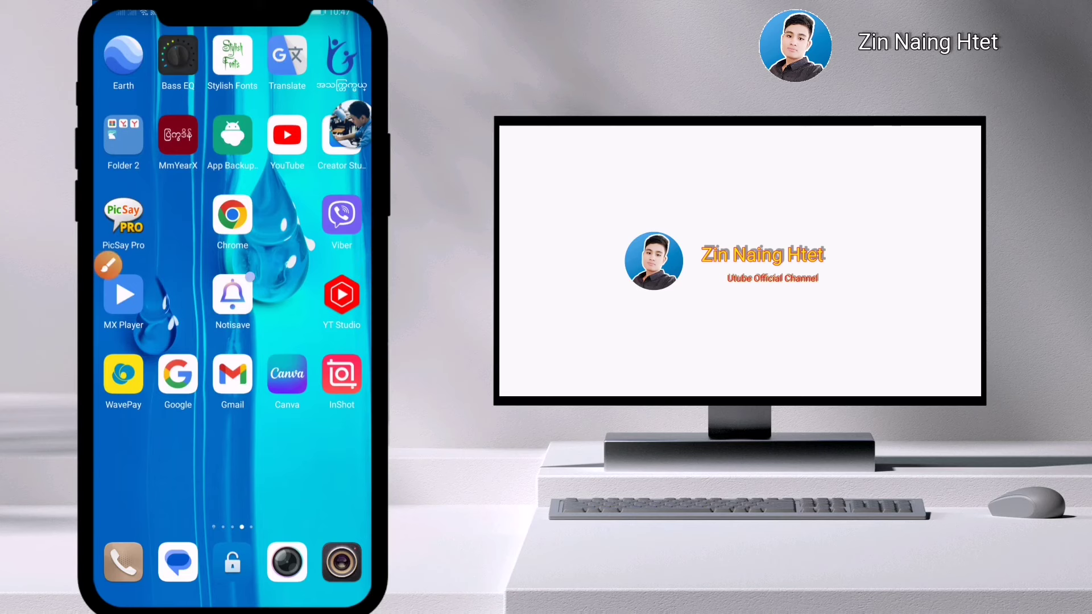
Launch Notisave and dismiss the floating Messenger chat bubble.
{"action": "left_click", "coordinate": [108, 265]}
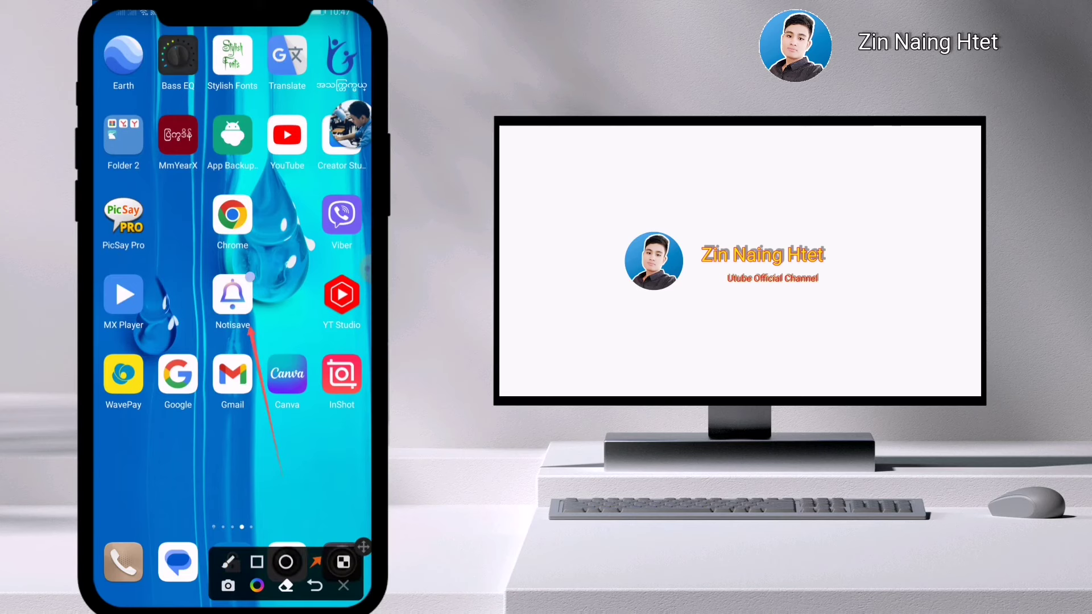
{"action": "left_click", "coordinate": [343, 585]}
{"action": "left_click", "coordinate": [232, 294]}
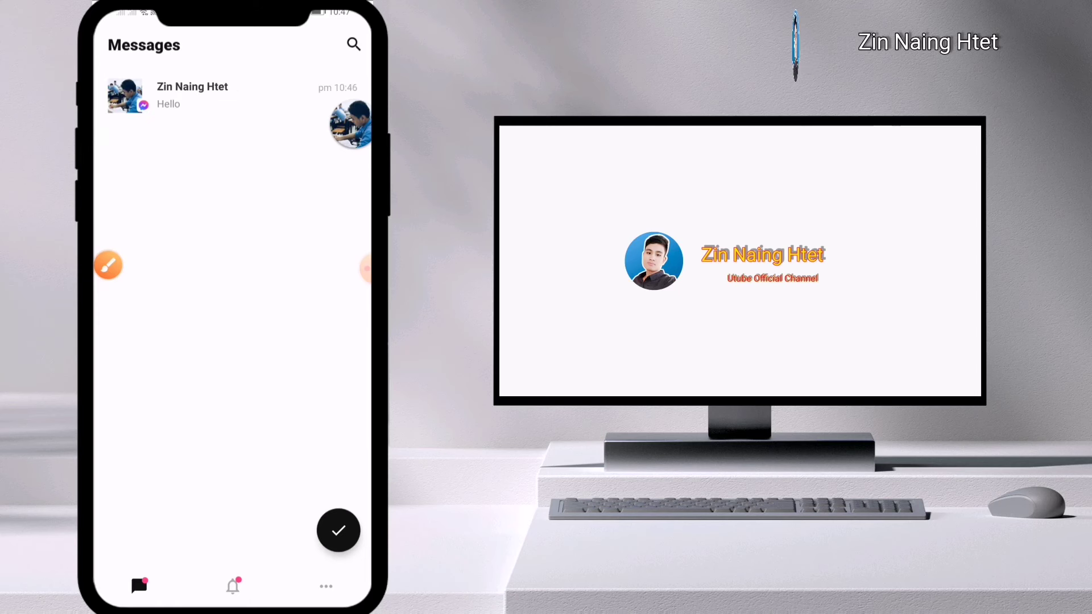
{"action": "mouse_move", "coordinate": [350, 124]}
{"action": "left_mouse_down"}
{"action": "mouse_move", "coordinate": [233, 601]}
{"action": "mouse_move", "coordinate": [108, 265]}
{"action": "left_mouse_up"}
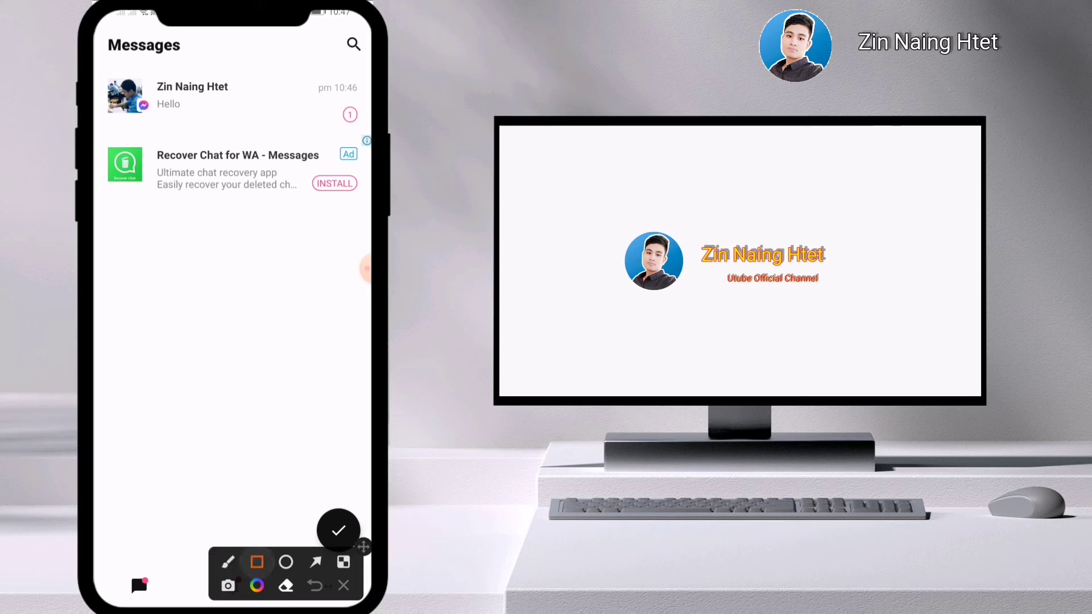
Open the saved conversation with the recovered Hello message, then go back to the Messages list.
{"action": "mouse_move", "coordinate": [104, 72]}
{"action": "left_mouse_down"}
{"action": "mouse_move", "coordinate": [140, 138]}
{"action": "mouse_move", "coordinate": [283, 121]}
{"action": "left_mouse_up"}
{"action": "left_click", "coordinate": [338, 529]}
{"action": "left_click", "coordinate": [194, 96]}
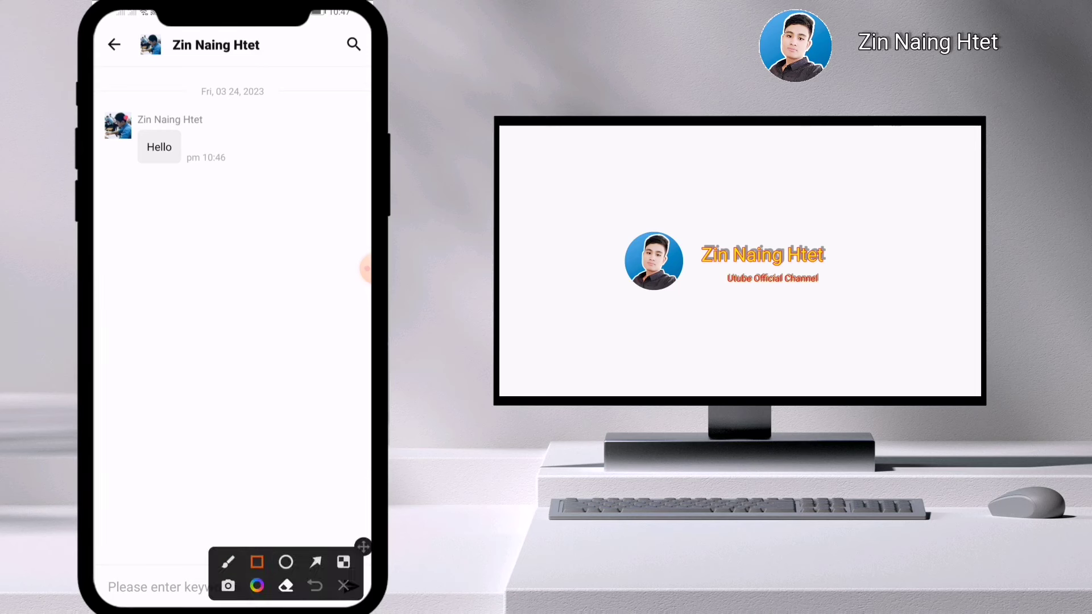
{"action": "left_click_drag", "start_coordinate": [122, 115], "coordinate": [201, 179]}
{"action": "left_click", "coordinate": [343, 585]}
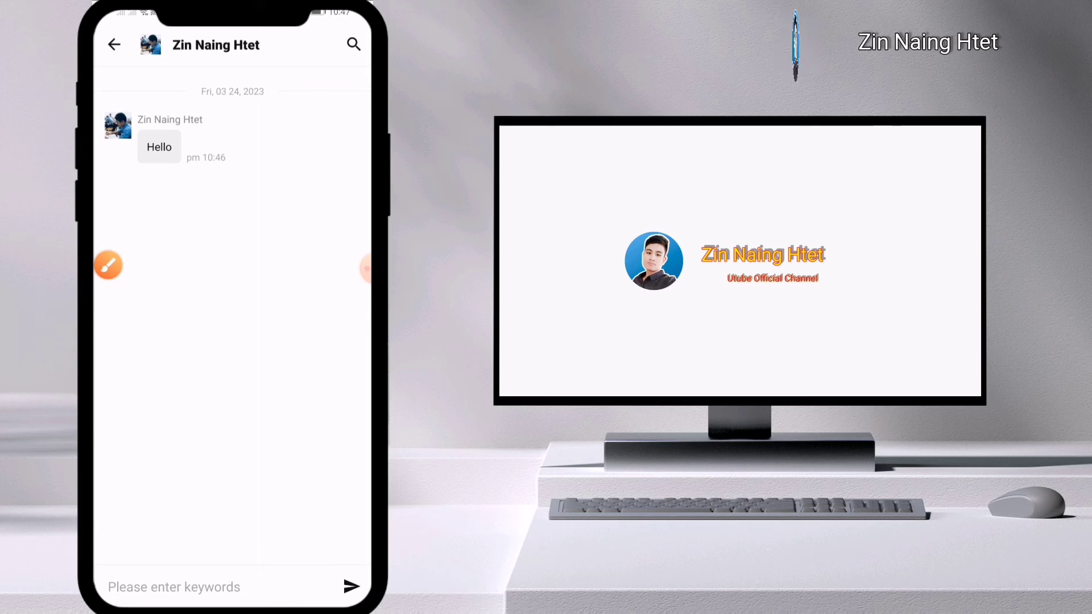
{"action": "left_click", "coordinate": [114, 45]}
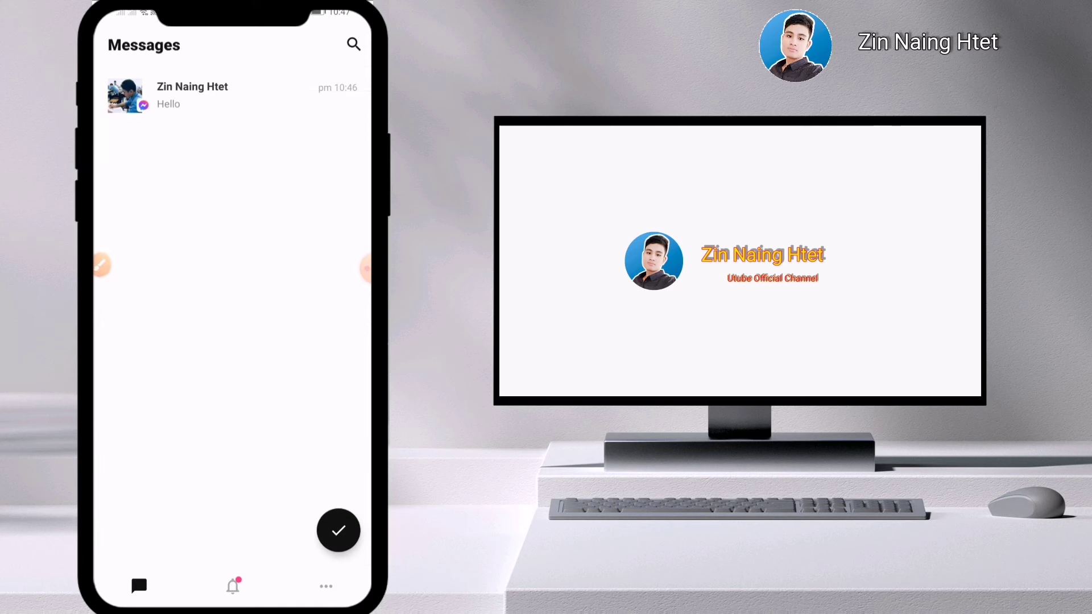